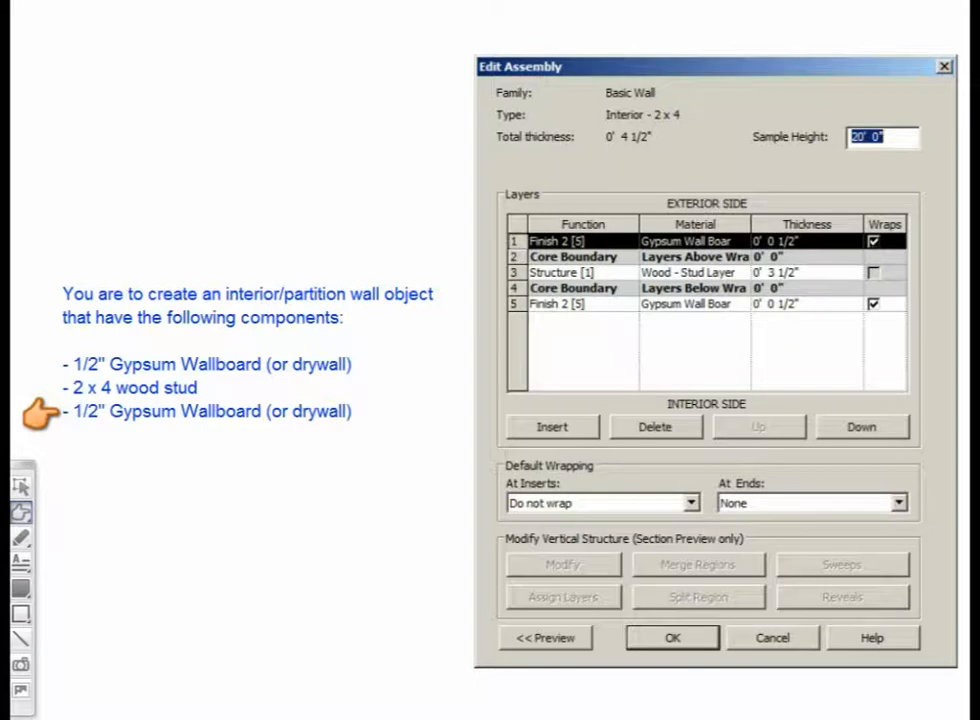
{"action": "left_click", "coordinate": [21, 508]}
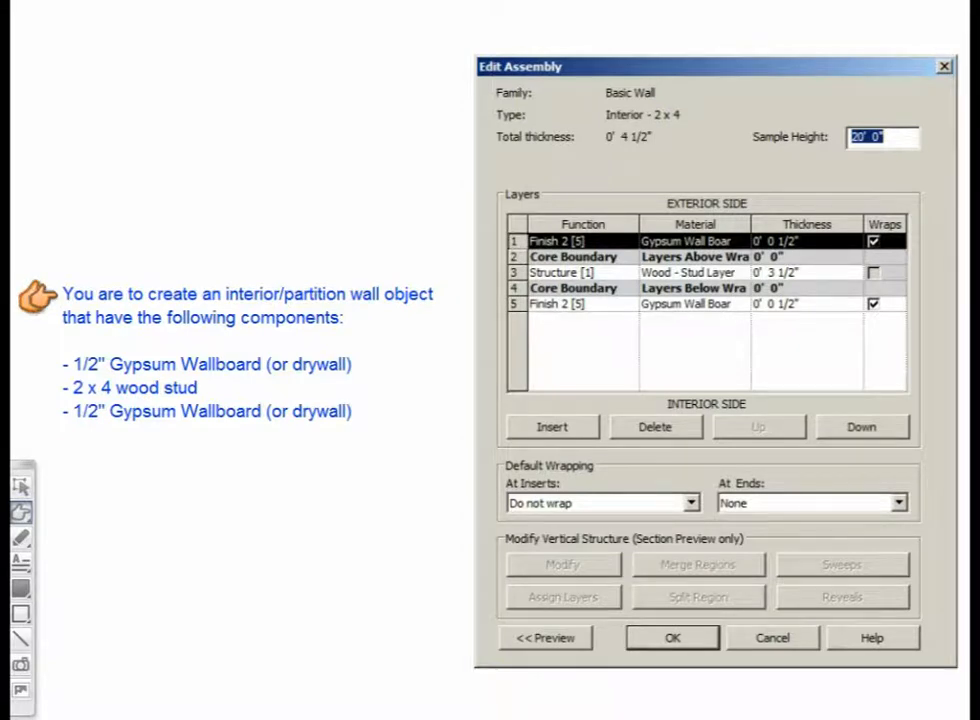
{"action": "left_click", "coordinate": [37, 294]}
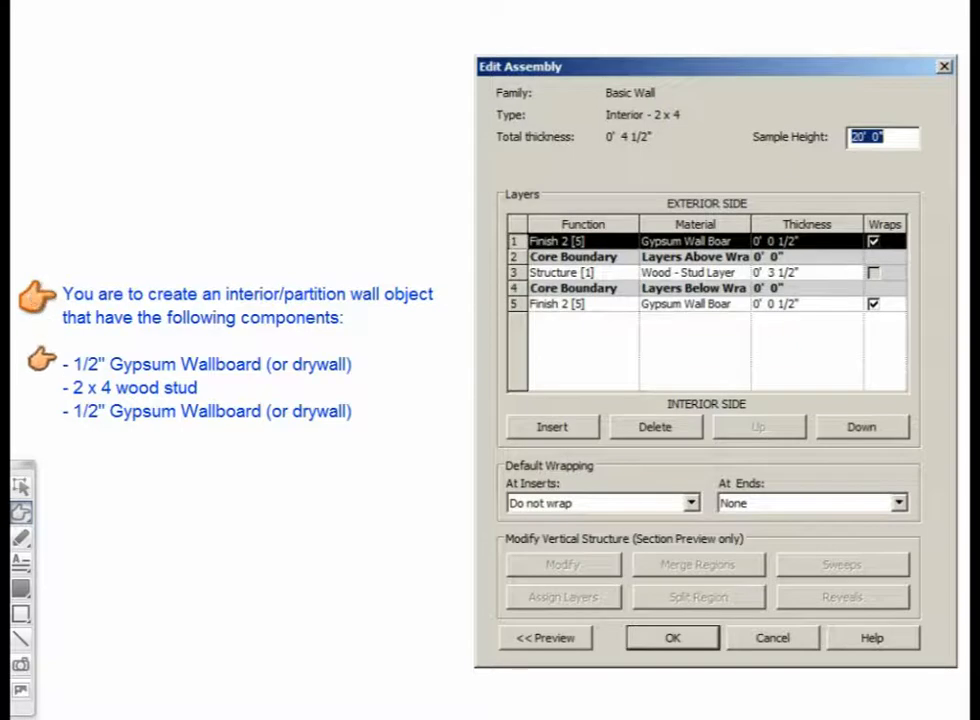
{"action": "left_click", "coordinate": [37, 364]}
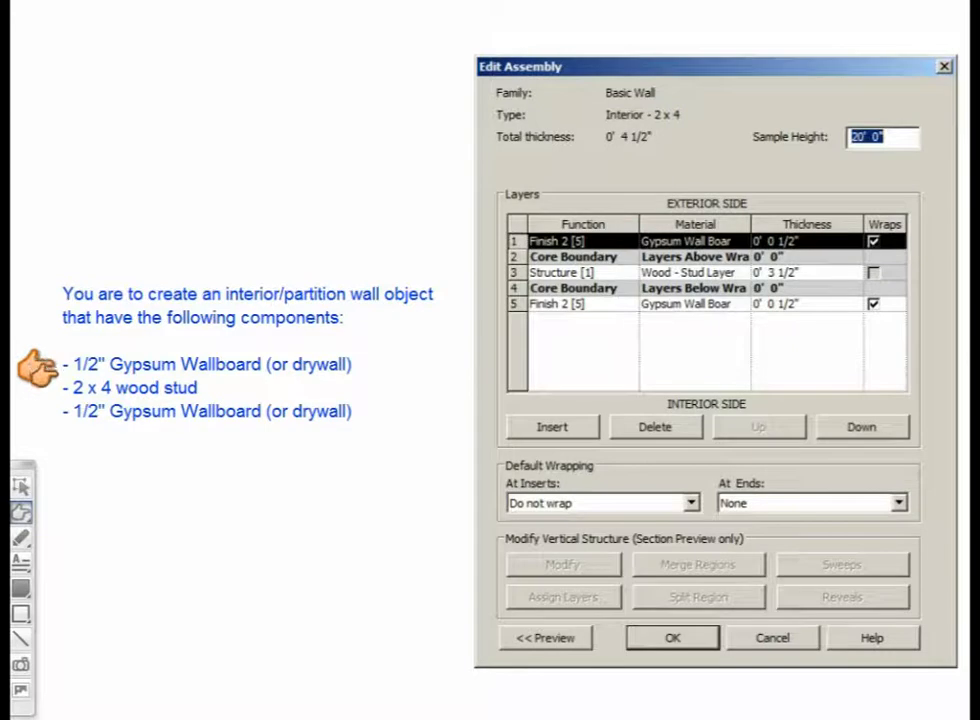
{"action": "left_click", "coordinate": [40, 388]}
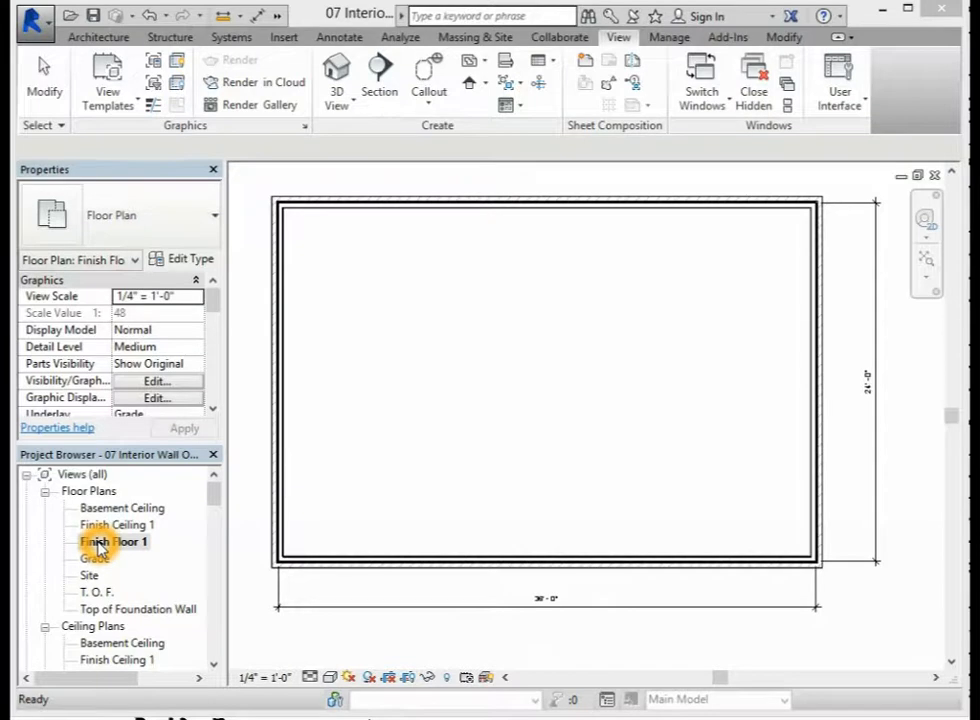
Step: Open the Finish Floor 1 floor plan view and make its drawing area active
{"action": "double_click", "coordinate": [99, 543]}
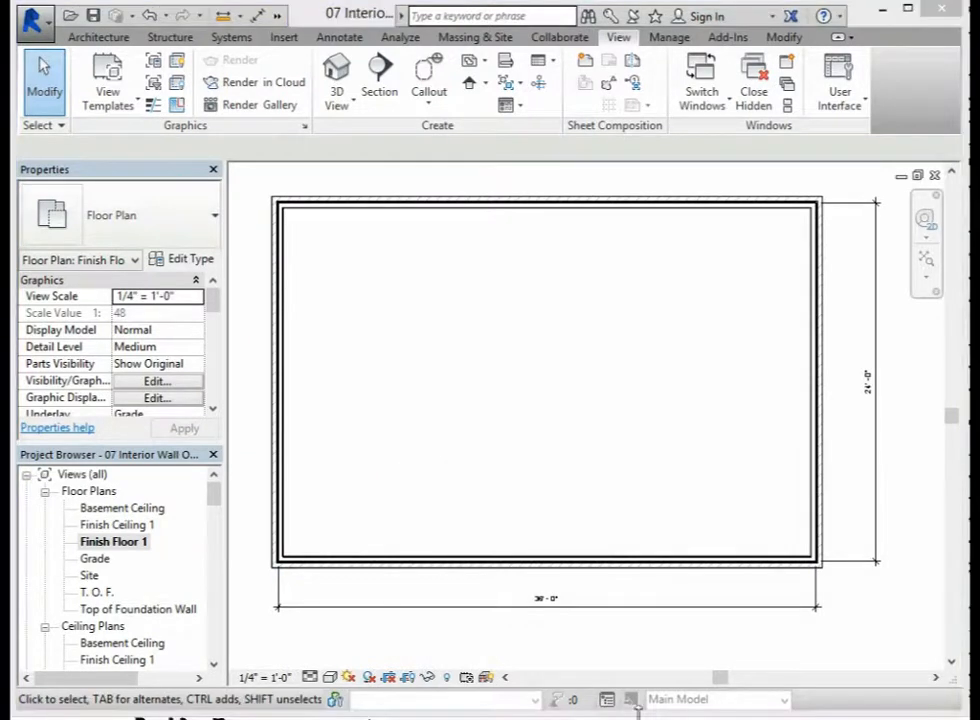
{"action": "left_click", "coordinate": [518, 540]}
{"action": "left_click", "coordinate": [520, 521]}
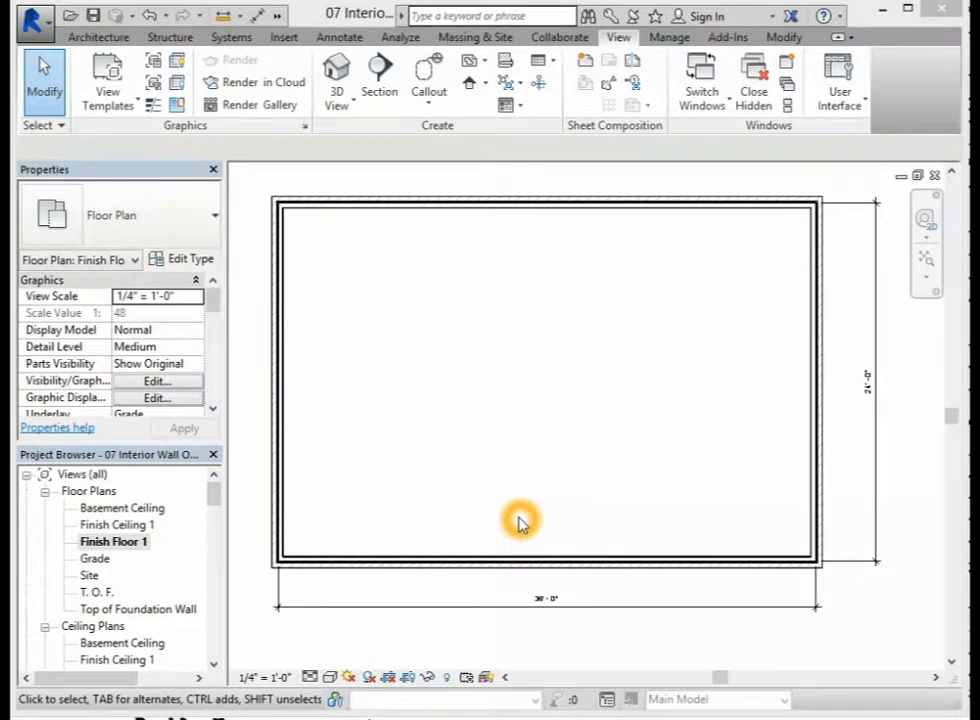
Step: Start an architectural wall and choose the Basic Wall type Generic - 6"
{"action": "left_click", "coordinate": [99, 40]}
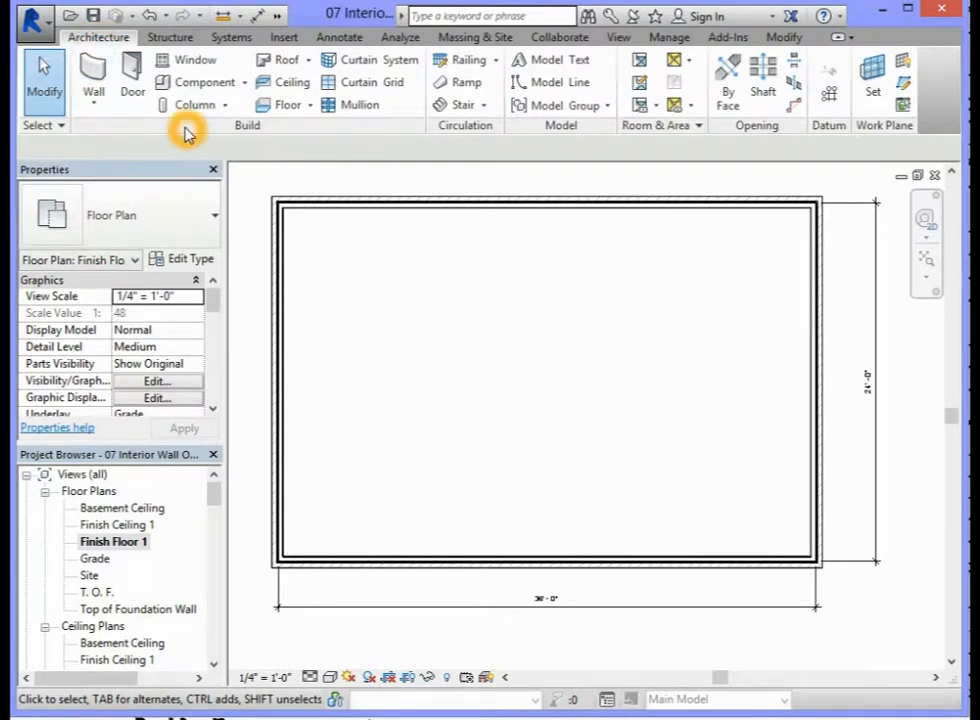
{"action": "left_click", "coordinate": [95, 104]}
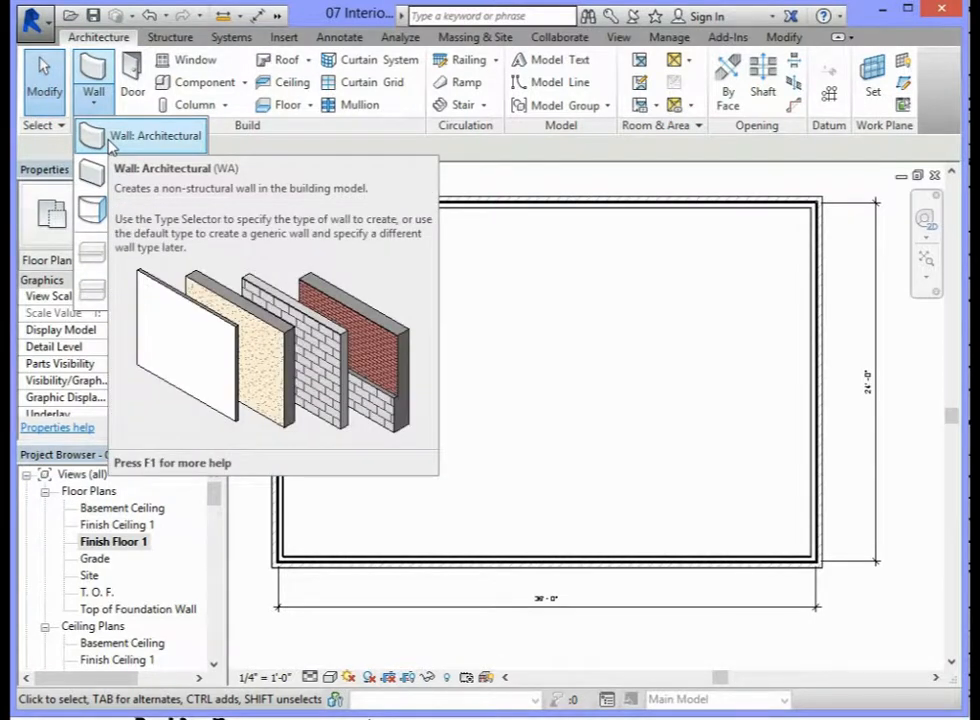
{"action": "left_click", "coordinate": [110, 140]}
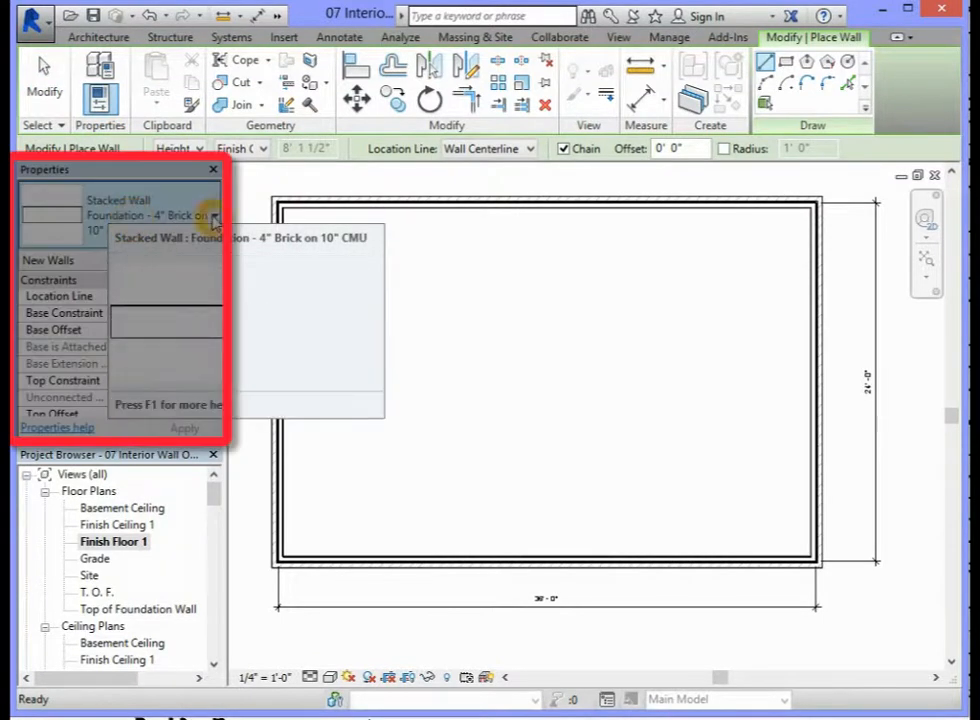
{"action": "left_click", "coordinate": [214, 216]}
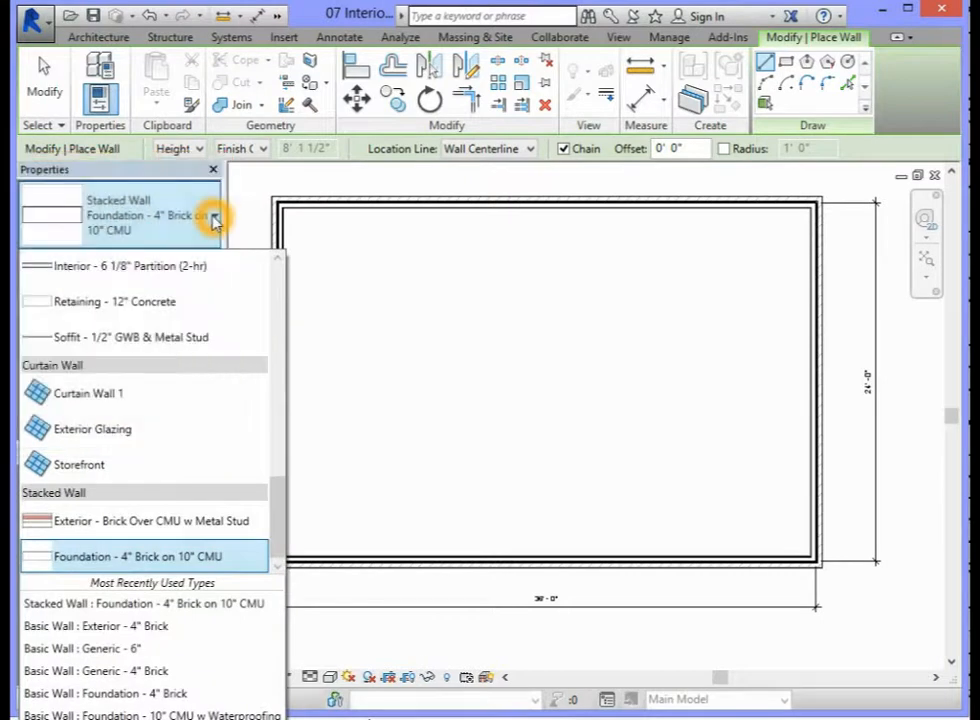
{"action": "left_click_drag", "start_coordinate": [289, 503], "coordinate": [258, 376]}
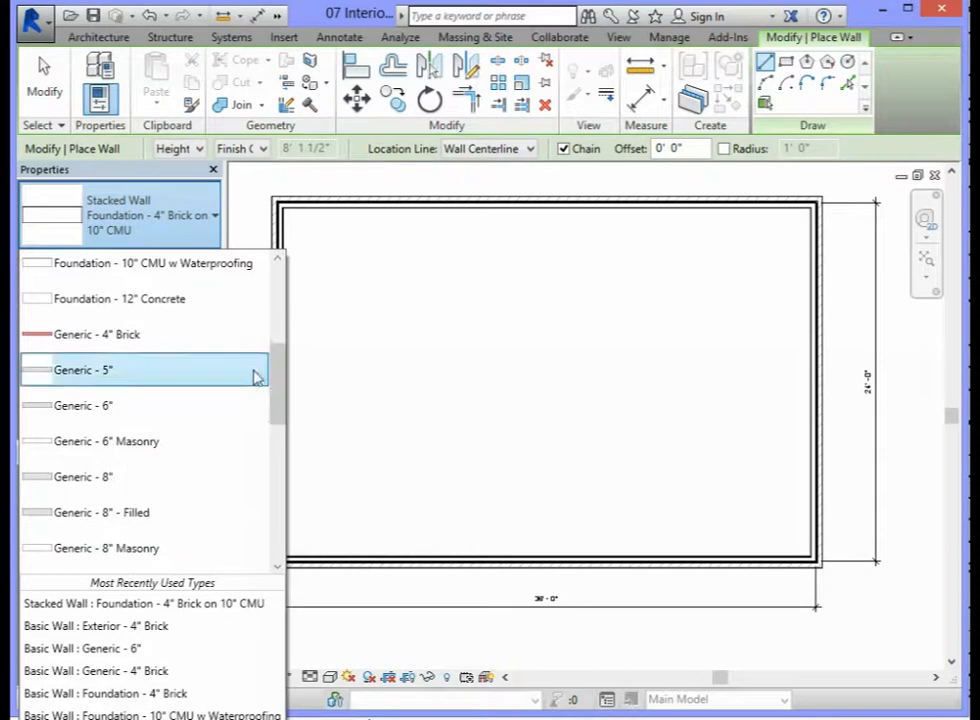
{"action": "left_click", "coordinate": [89, 410]}
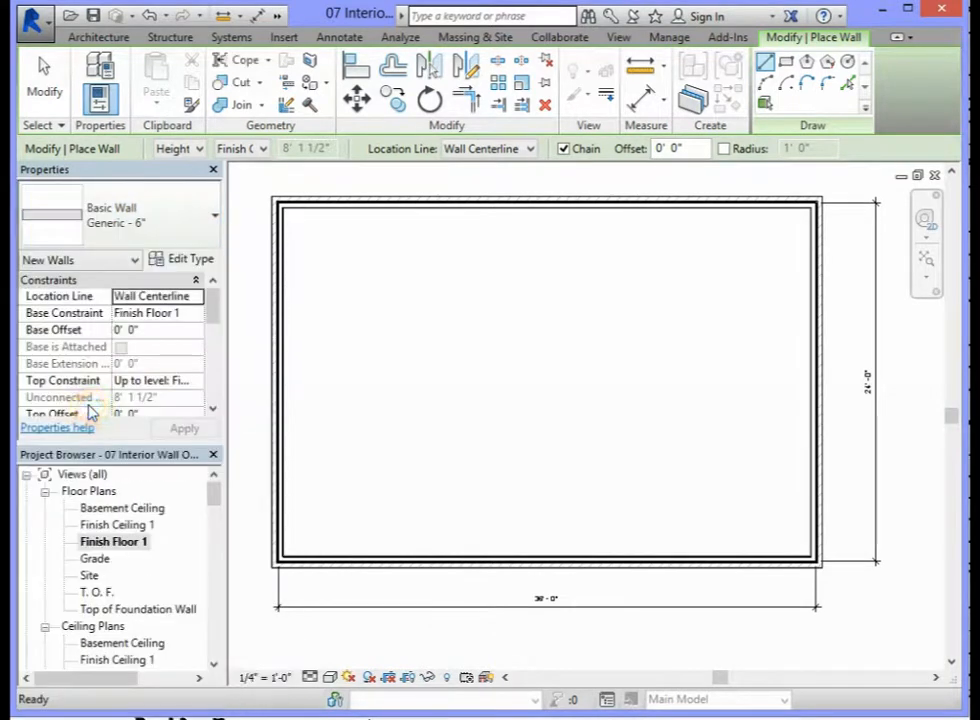
Step: Duplicate the Generic - 6" wall type under the name "Interior - 2 x 4 Partition Wall"
{"action": "left_click", "coordinate": [193, 262]}
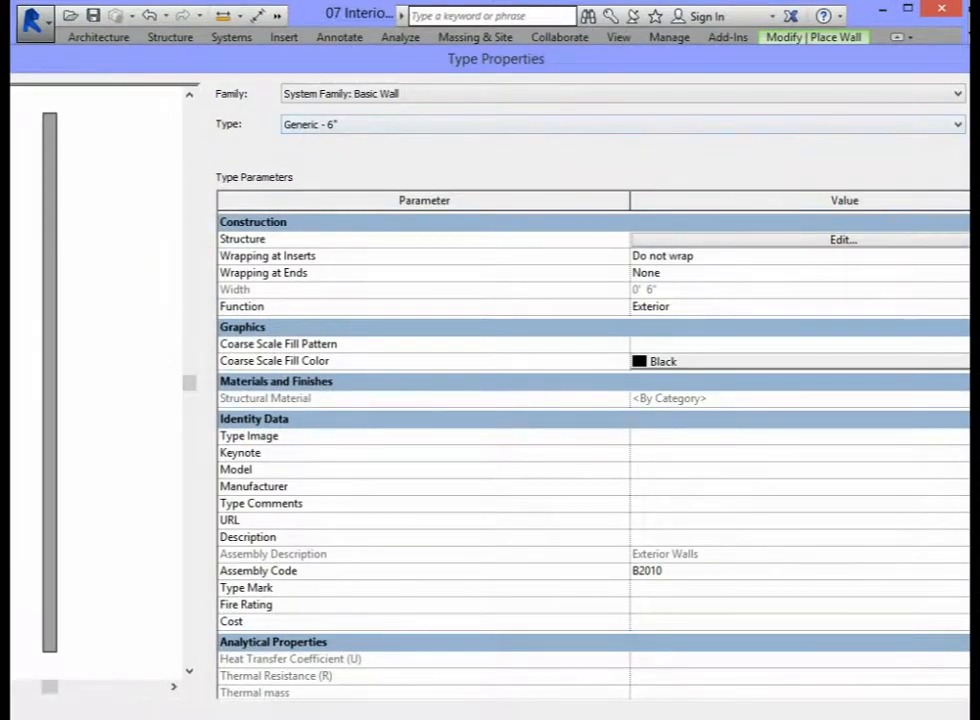
{"action": "left_click", "coordinate": [975, 124]}
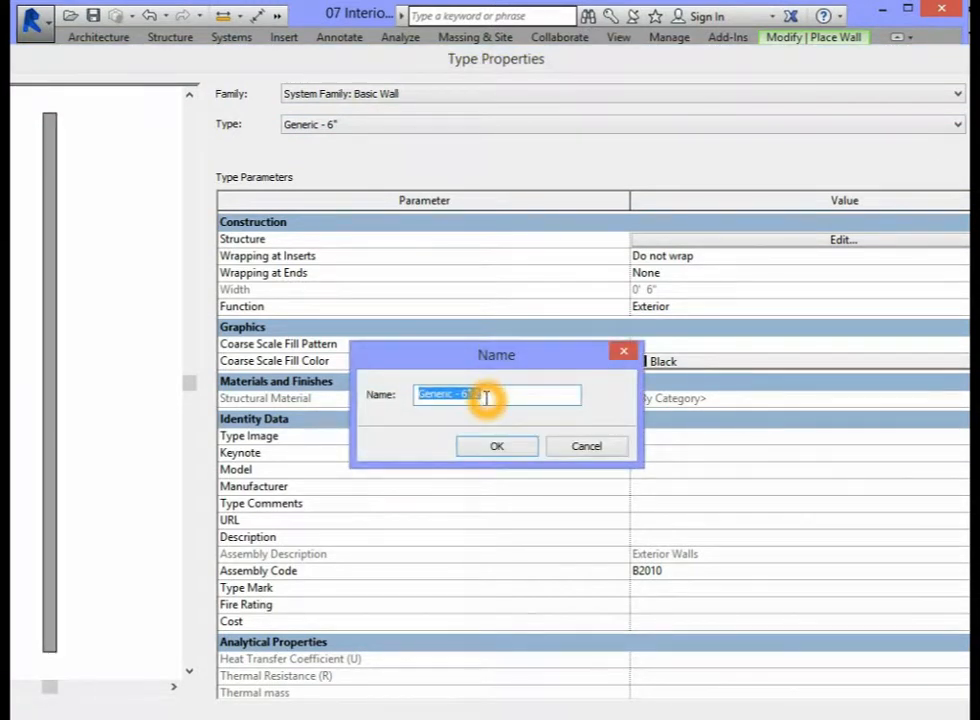
{"action": "type", "text": "In"}
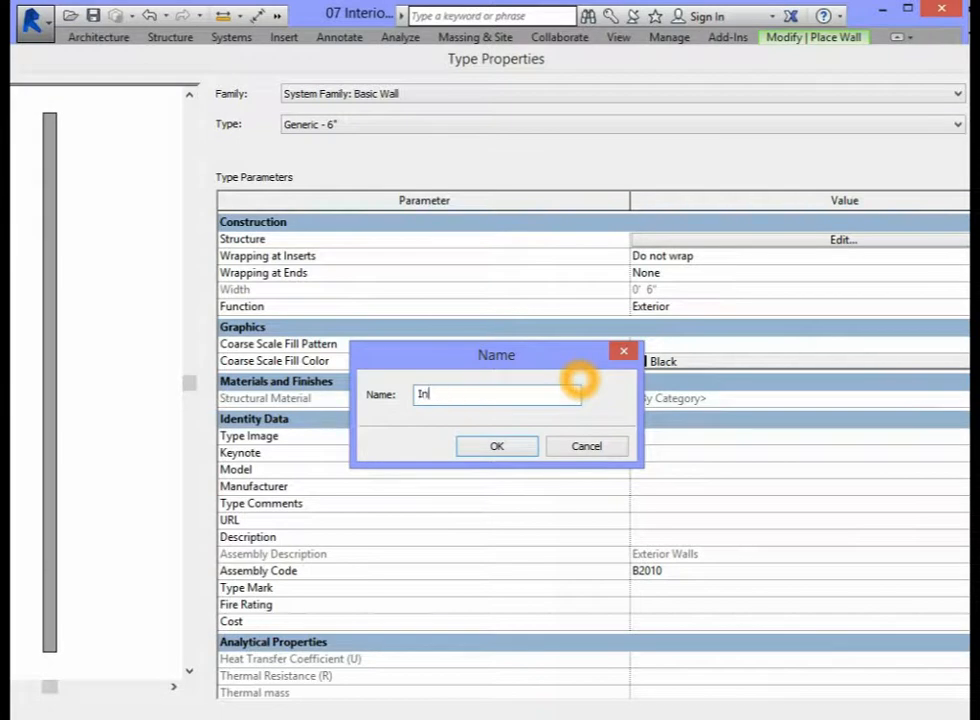
{"action": "type", "text": "terior - 2 x 4 Partition Wall"}
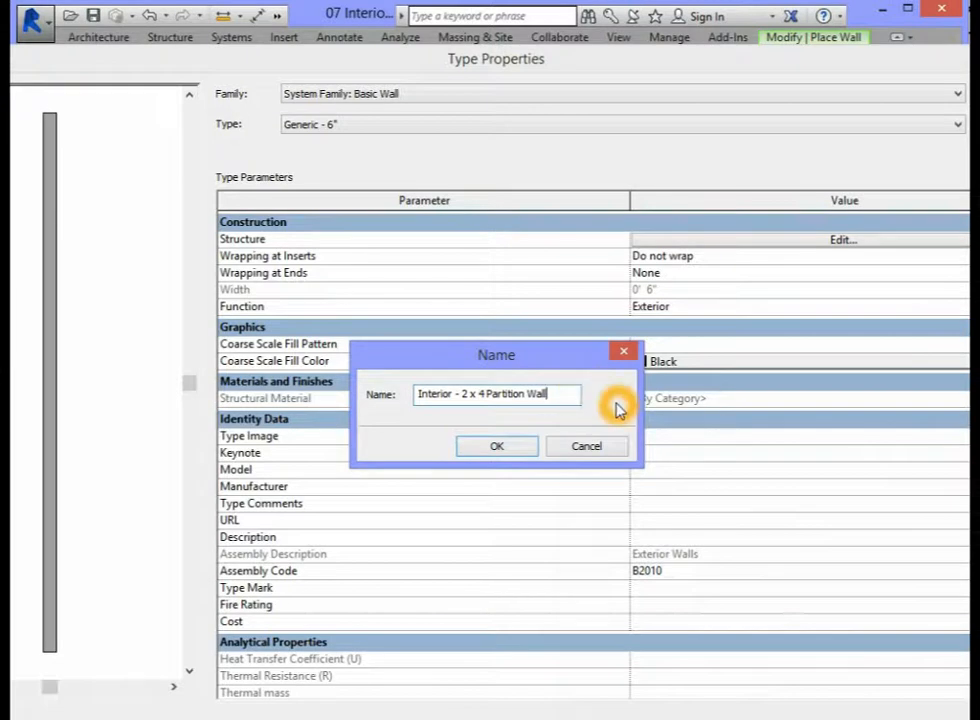
{"action": "left_click", "coordinate": [497, 446]}
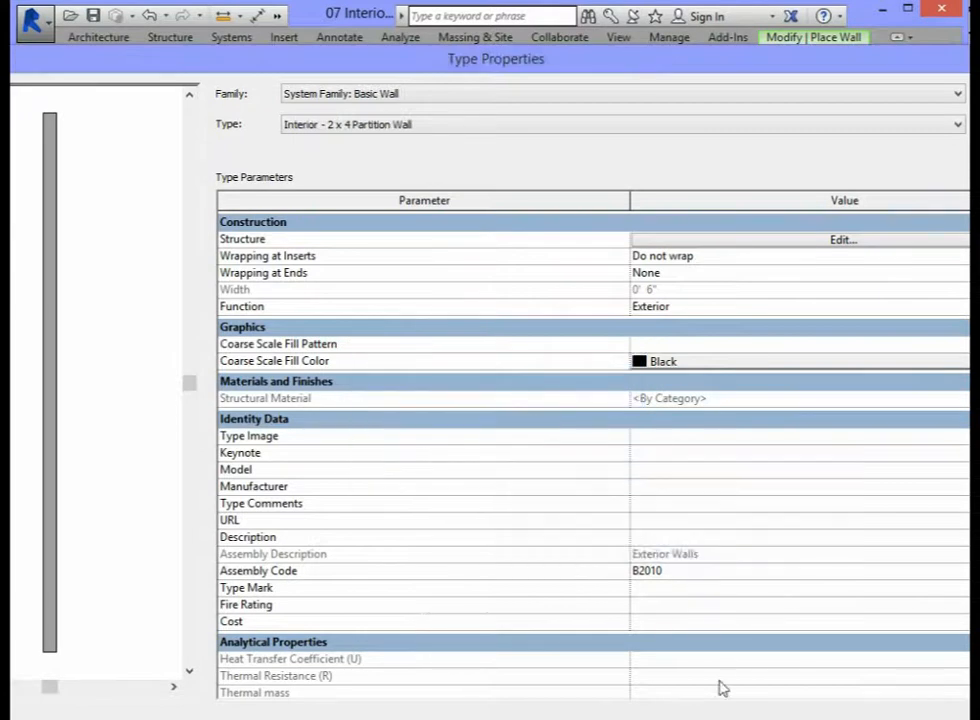
Step: Edit the new wall type's structure and assign the Wood - Stud Layer material to its Structure [1] layer
{"action": "left_click", "coordinate": [459, 241]}
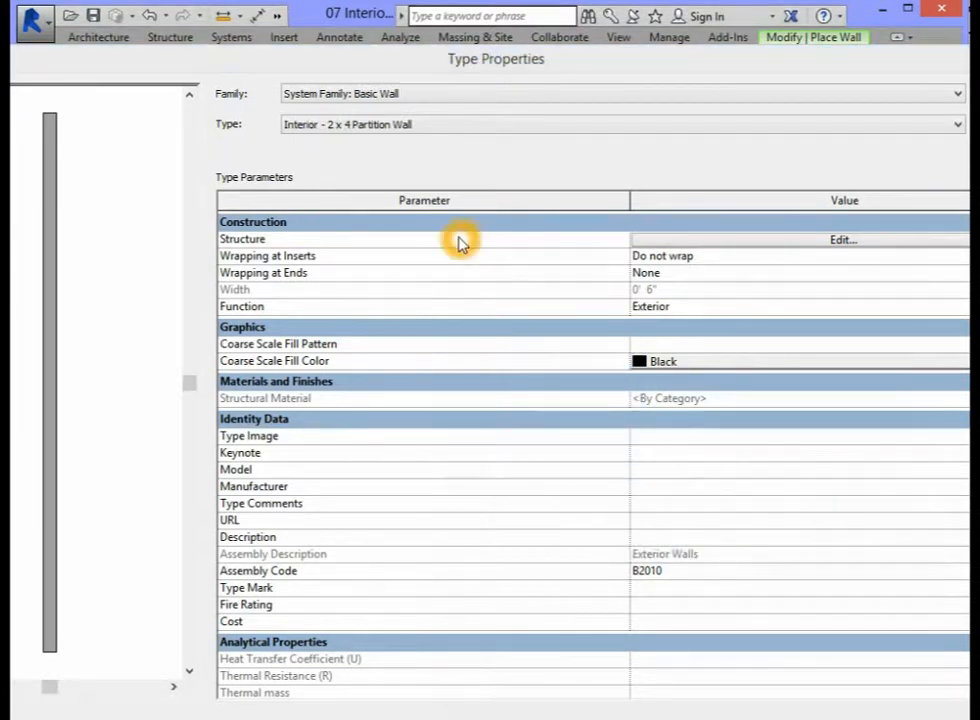
{"action": "left_click", "coordinate": [352, 243]}
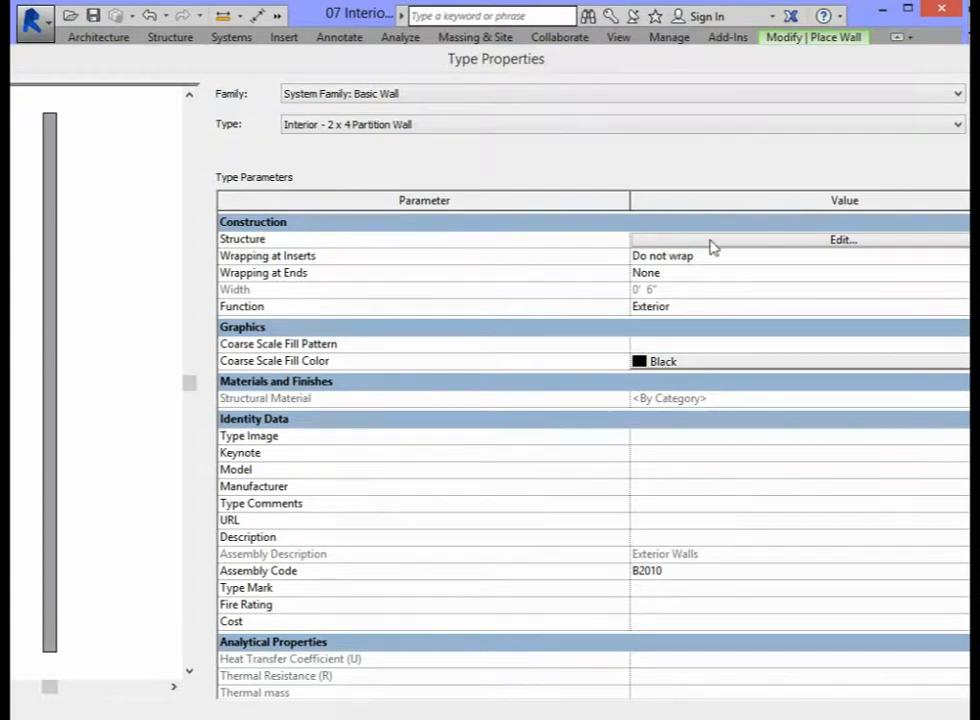
{"action": "left_click", "coordinate": [843, 241]}
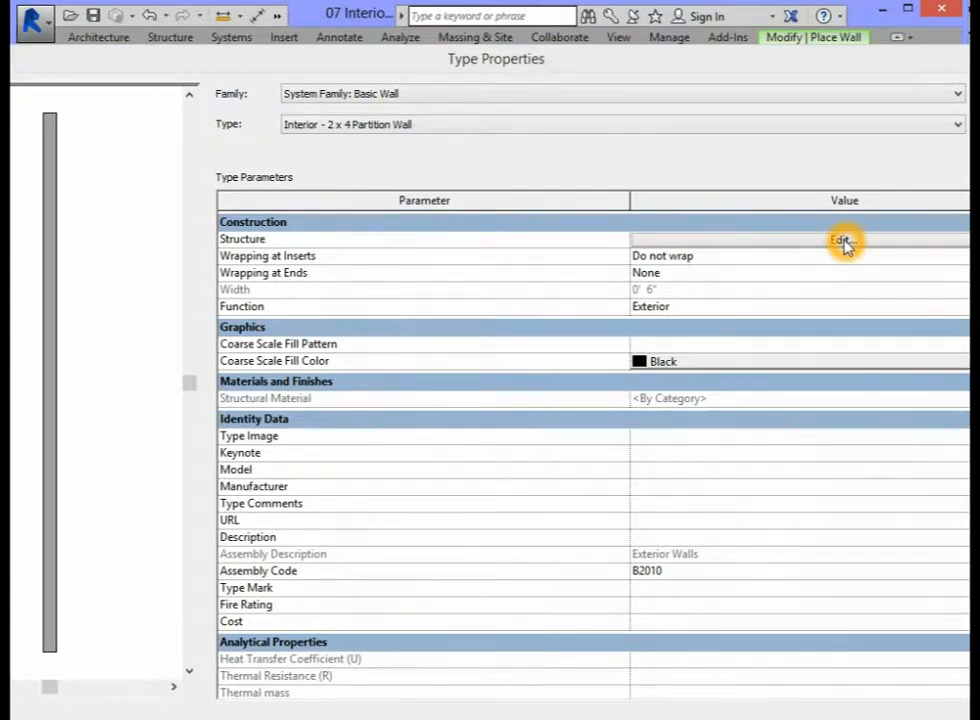
{"action": "left_click", "coordinate": [843, 241]}
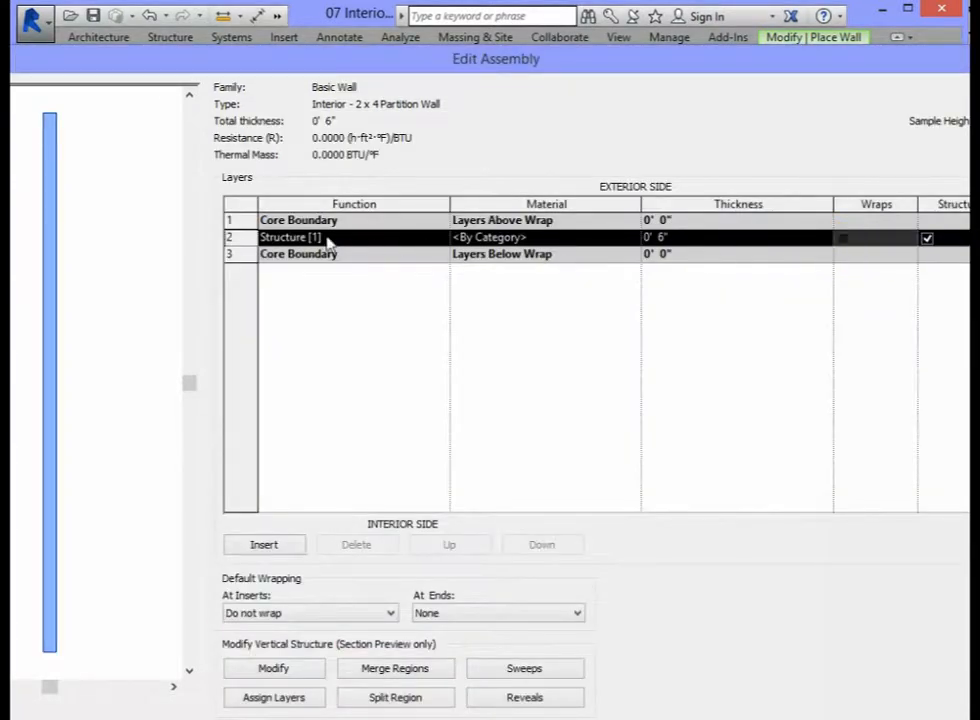
{"action": "left_click", "coordinate": [281, 238]}
{"action": "left_click", "coordinate": [634, 238]}
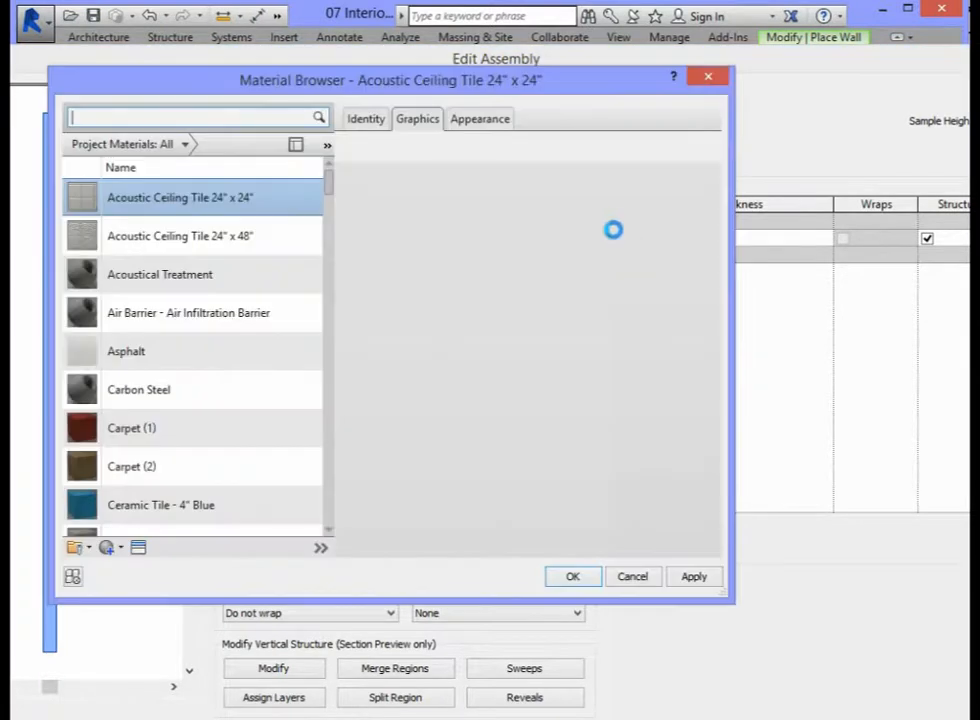
{"action": "left_click_drag", "start_coordinate": [331, 184], "coordinate": [308, 525]}
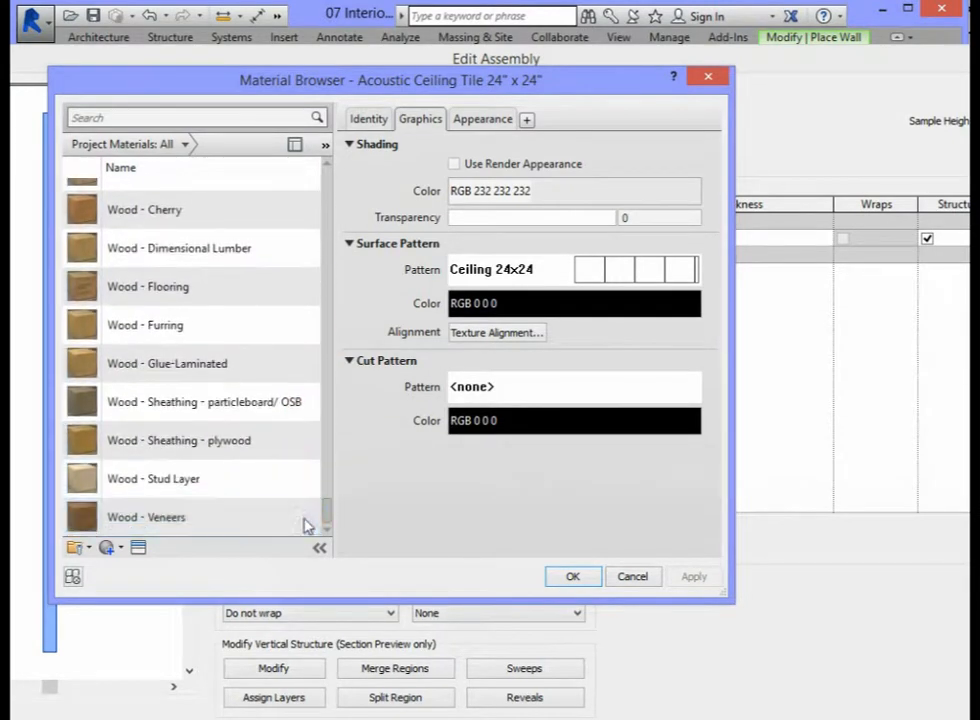
{"action": "left_click", "coordinate": [188, 484]}
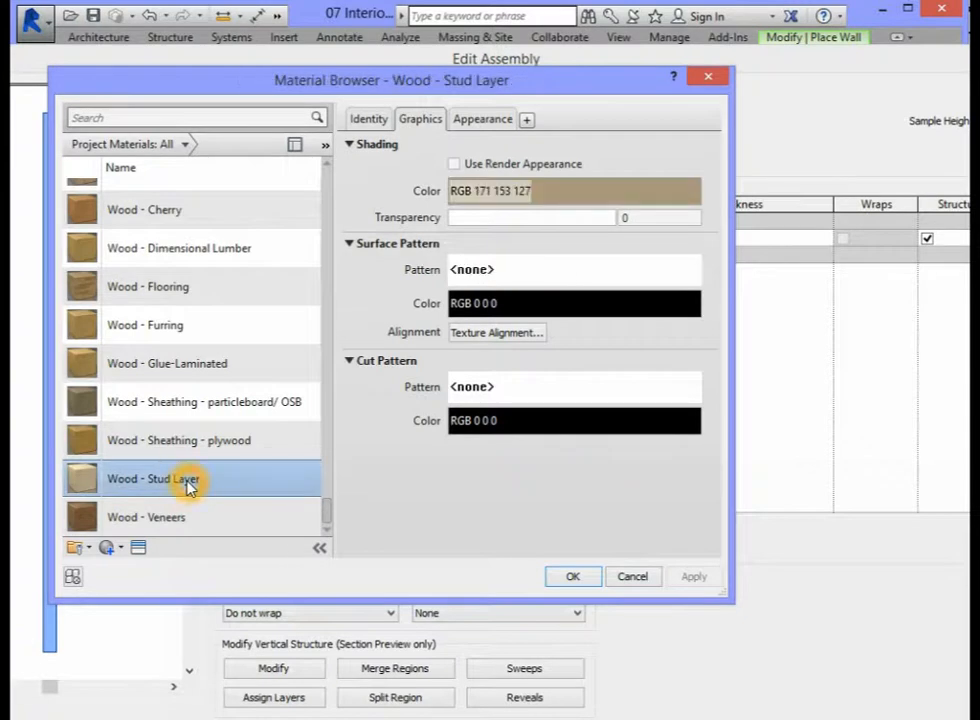
{"action": "left_click", "coordinate": [170, 485]}
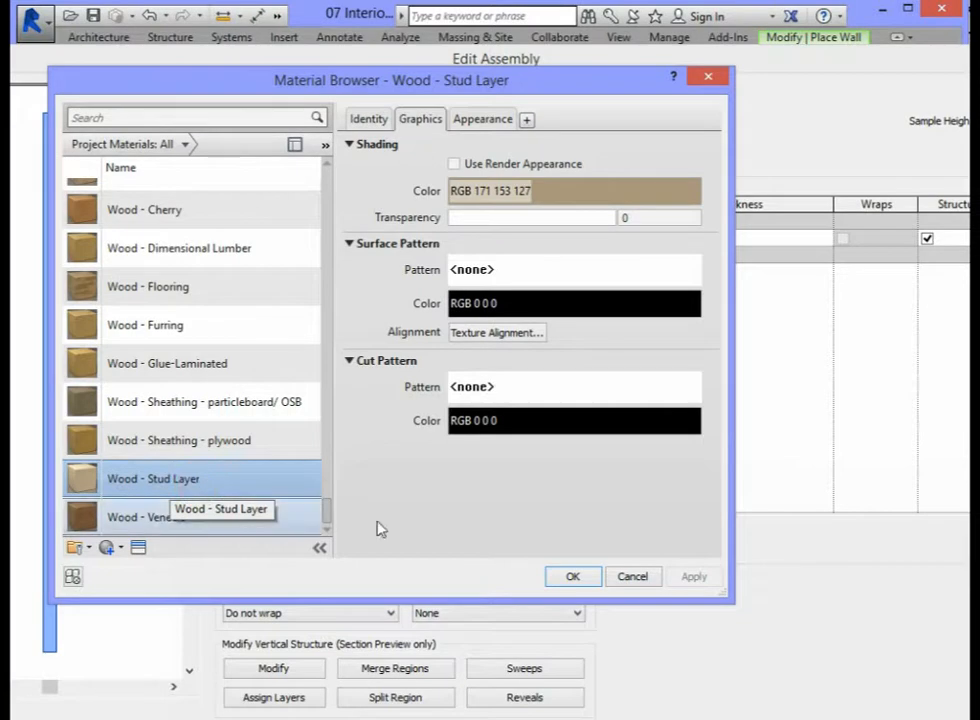
{"action": "left_click", "coordinate": [577, 580]}
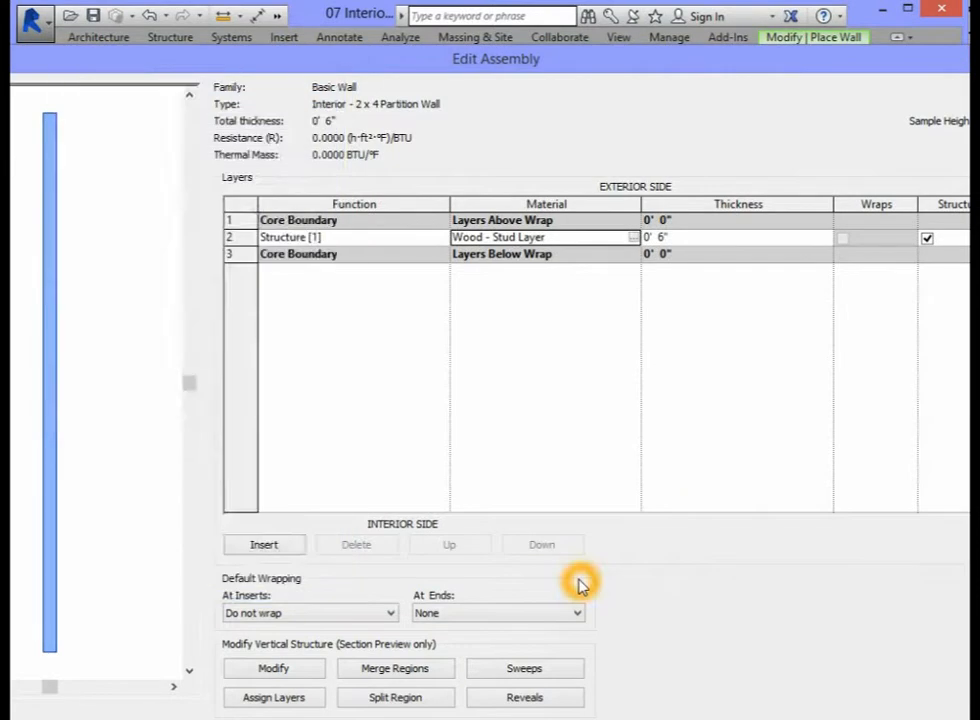
Step: Set the wood stud layer's thickness to 3 1/2"
{"action": "left_click", "coordinate": [666, 240]}
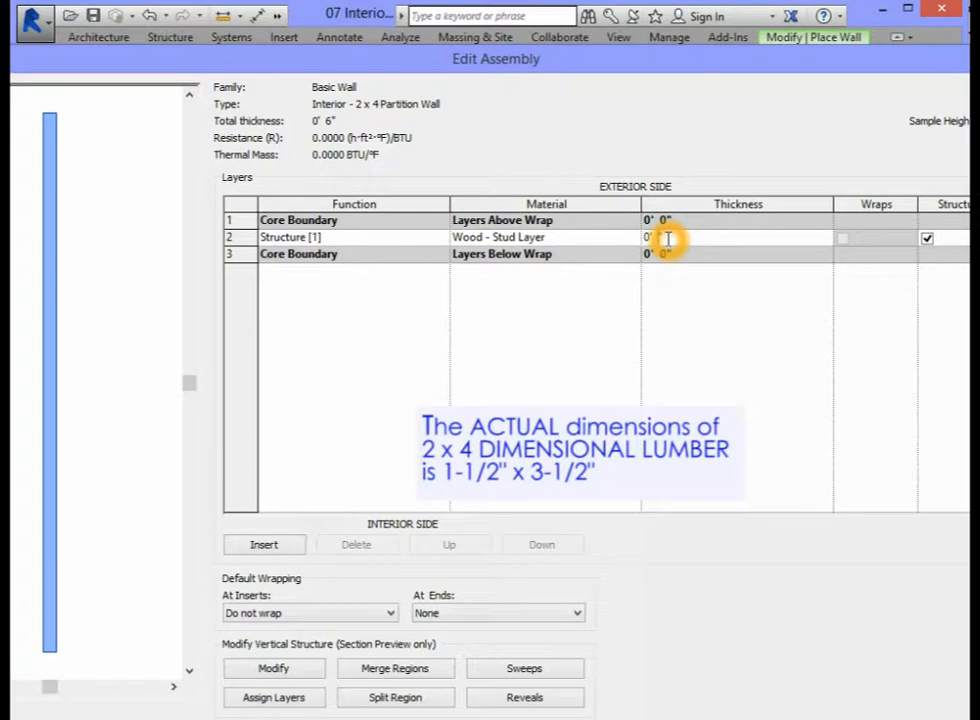
{"action": "type", "text": "3 1/2"}
{"action": "key", "text": "Return"}
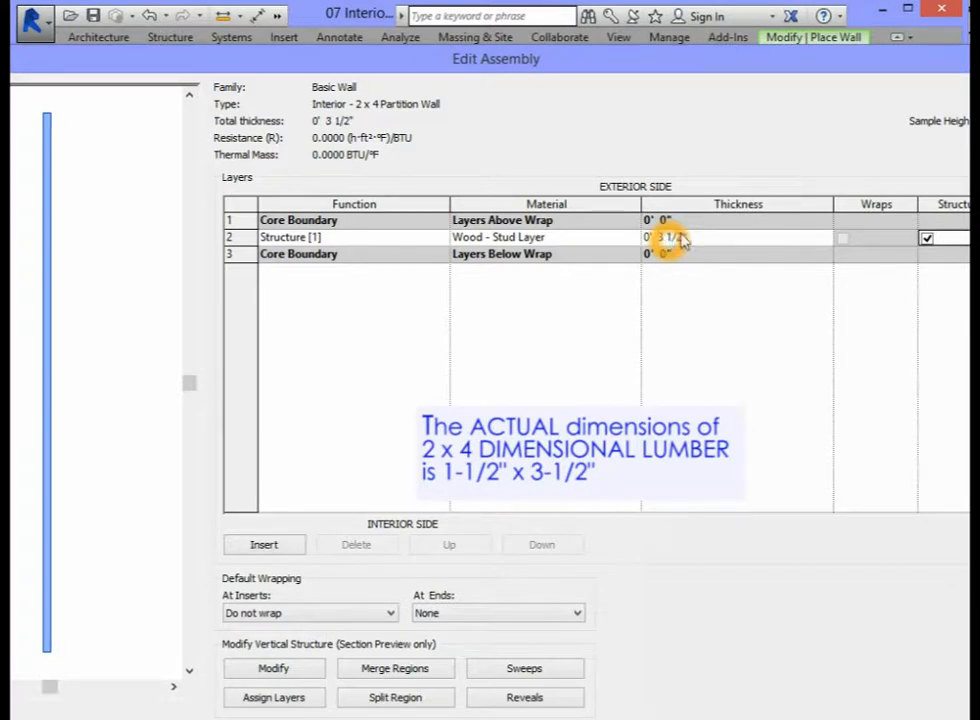
{"action": "left_click", "coordinate": [667, 240]}
{"action": "left_click", "coordinate": [689, 256]}
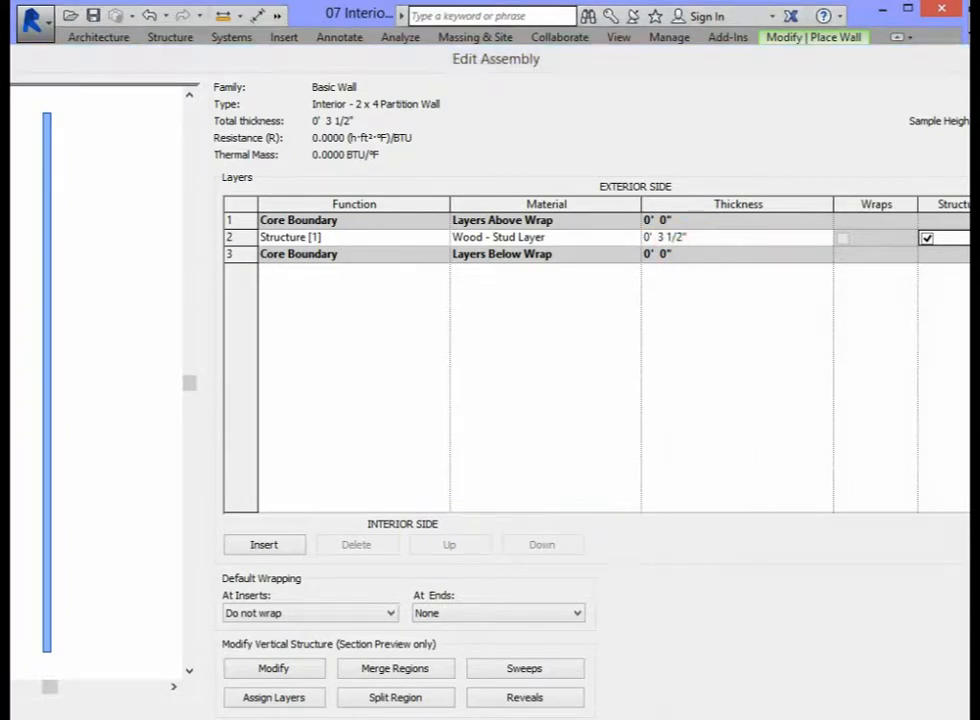
Step: Insert a layer outside the exterior-side core boundary and set its function to Substrate [2]
{"action": "left_click", "coordinate": [237, 222]}
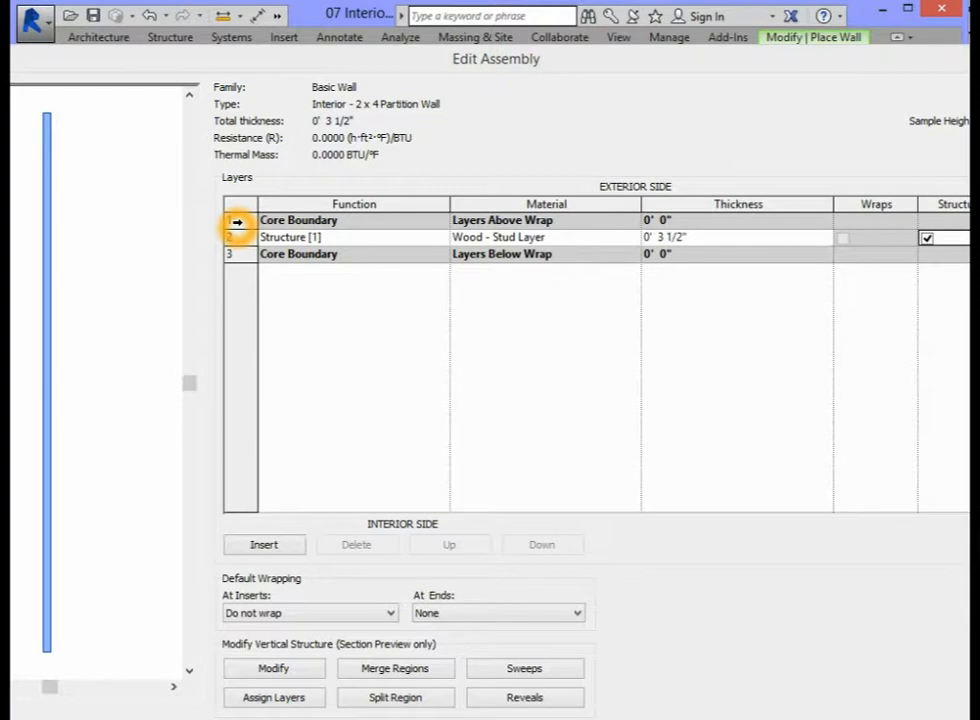
{"action": "left_click", "coordinate": [237, 222]}
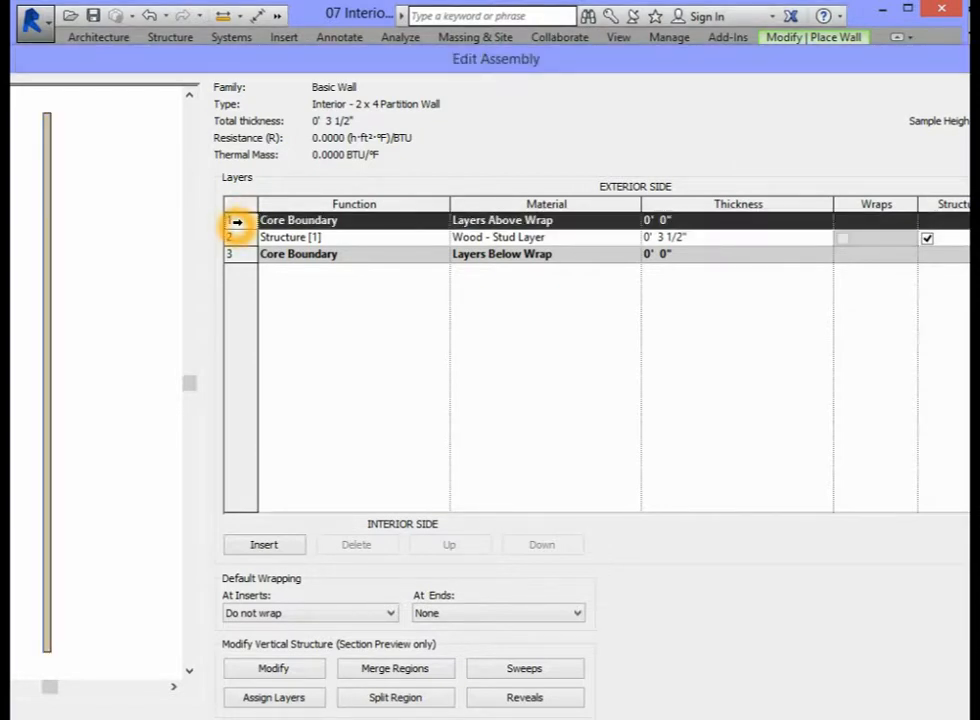
{"action": "left_click", "coordinate": [261, 544]}
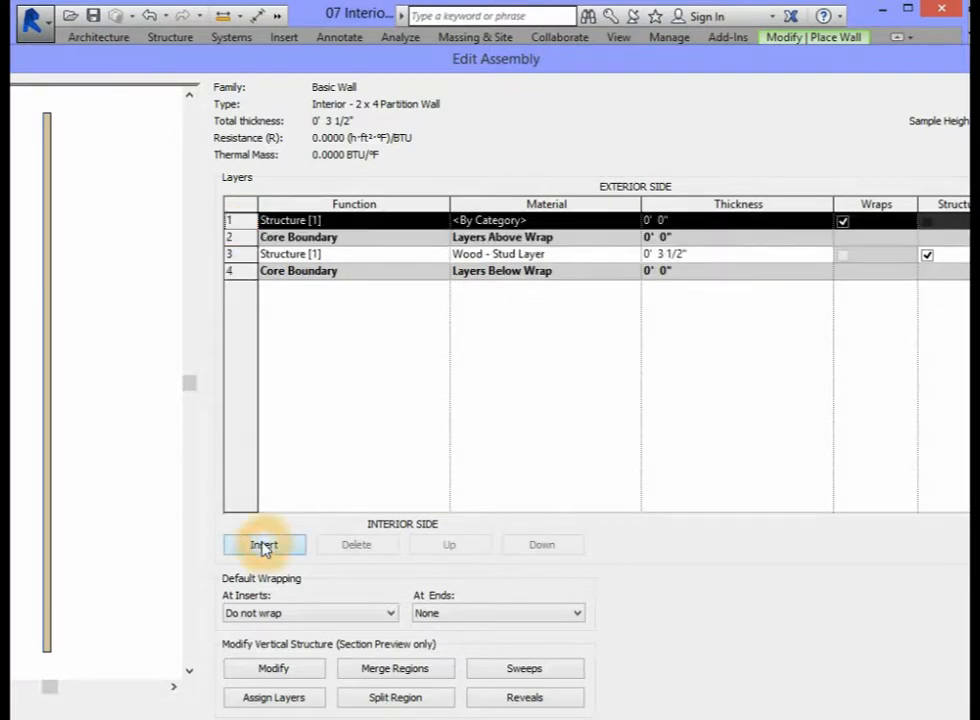
{"action": "left_click", "coordinate": [328, 218]}
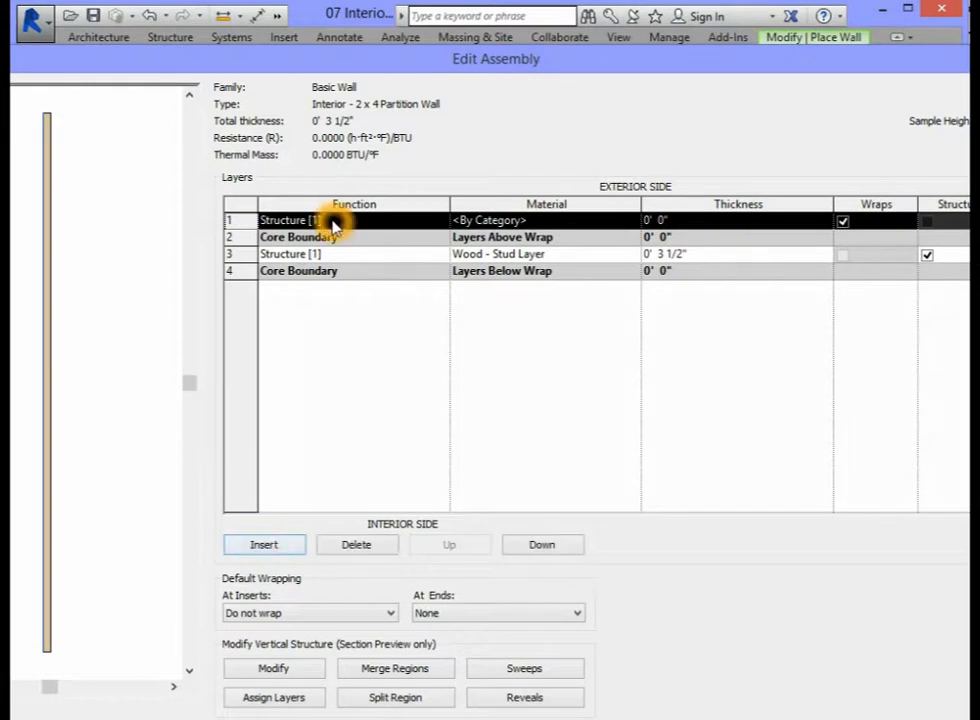
{"action": "left_click", "coordinate": [439, 221]}
{"action": "left_click", "coordinate": [441, 222]}
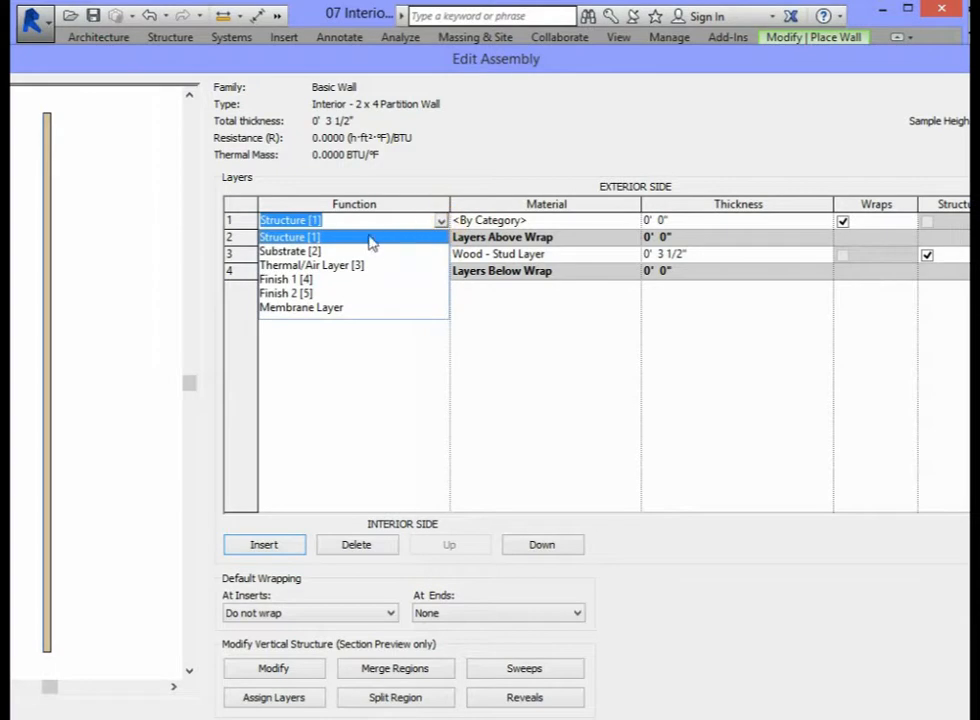
{"action": "left_click", "coordinate": [293, 253]}
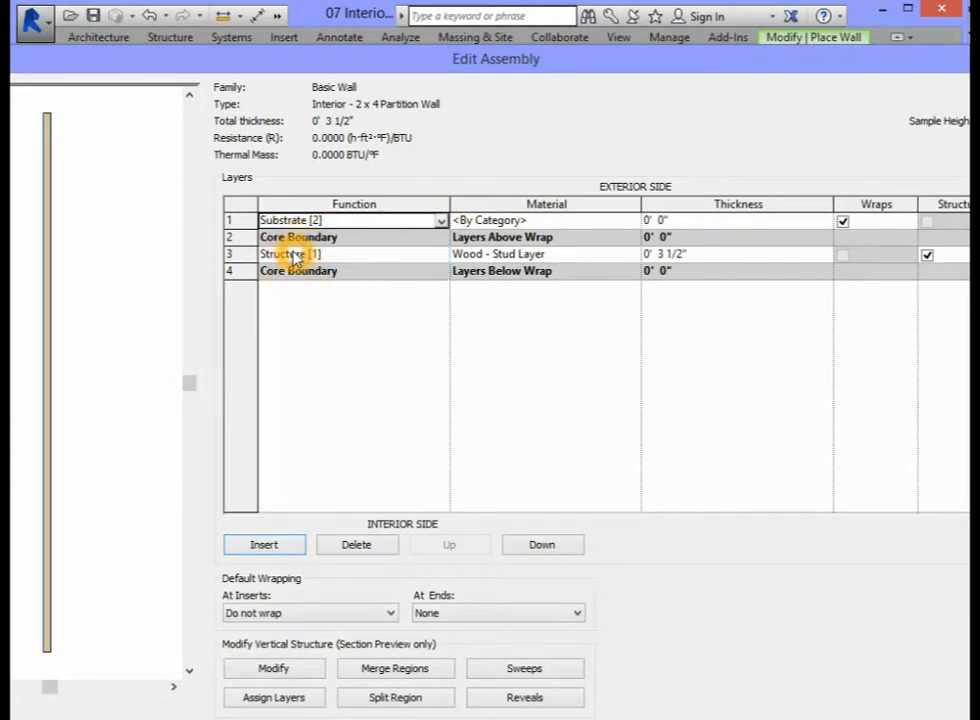
Step: Assign the Gypsum Wall Board material to the exterior-side Substrate [2] layer and set its thickness to 1/2"
{"action": "left_click", "coordinate": [637, 224]}
{"action": "left_click", "coordinate": [635, 221]}
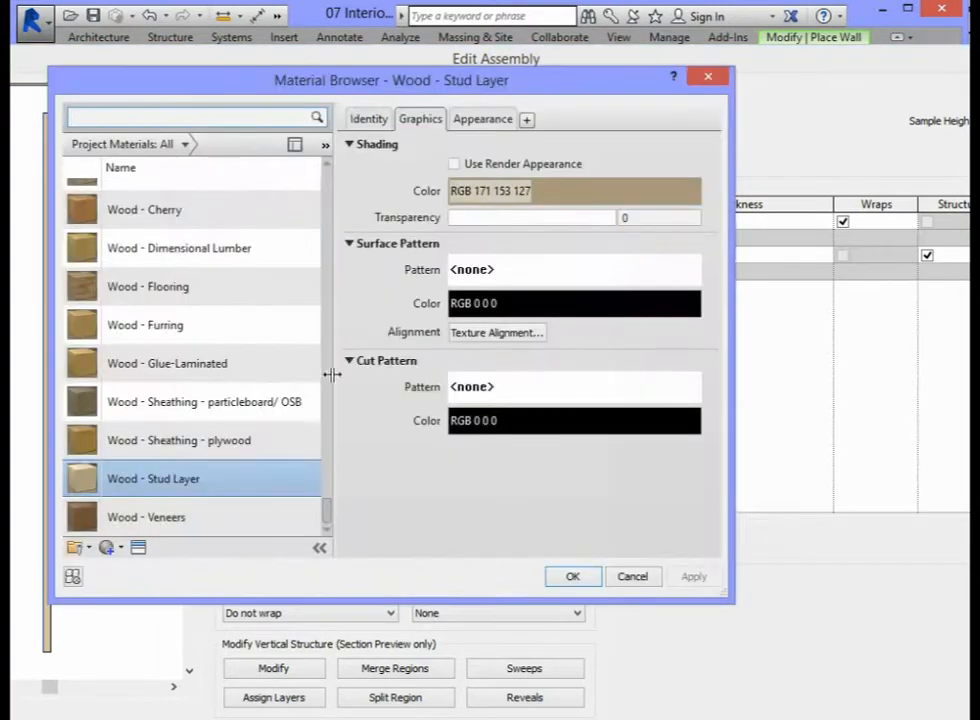
{"action": "left_click_drag", "start_coordinate": [330, 514], "coordinate": [350, 292]}
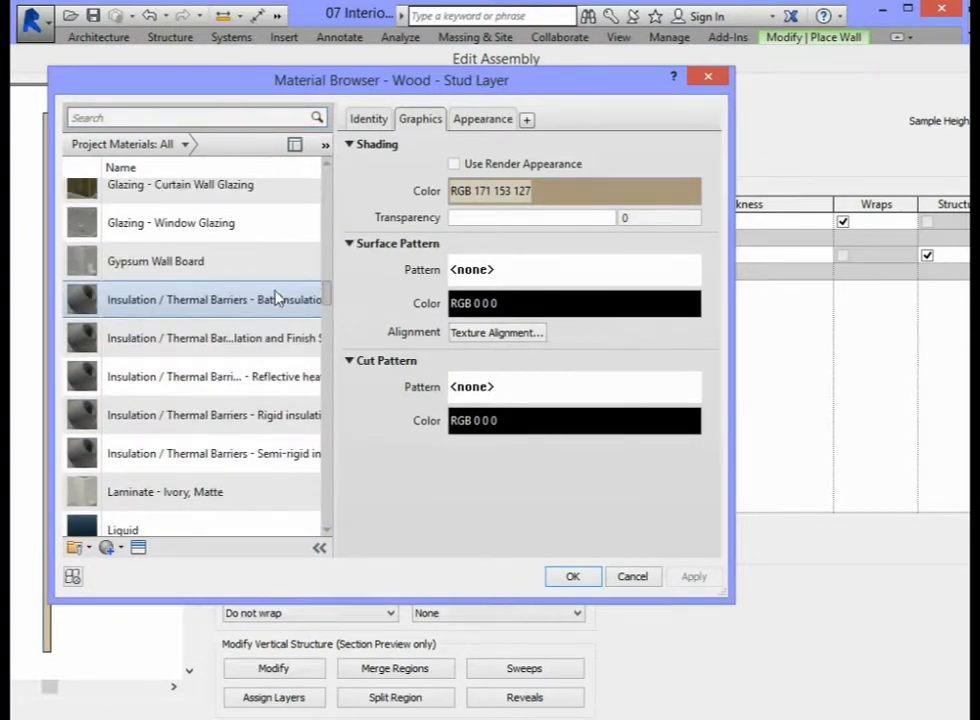
{"action": "left_click", "coordinate": [183, 262]}
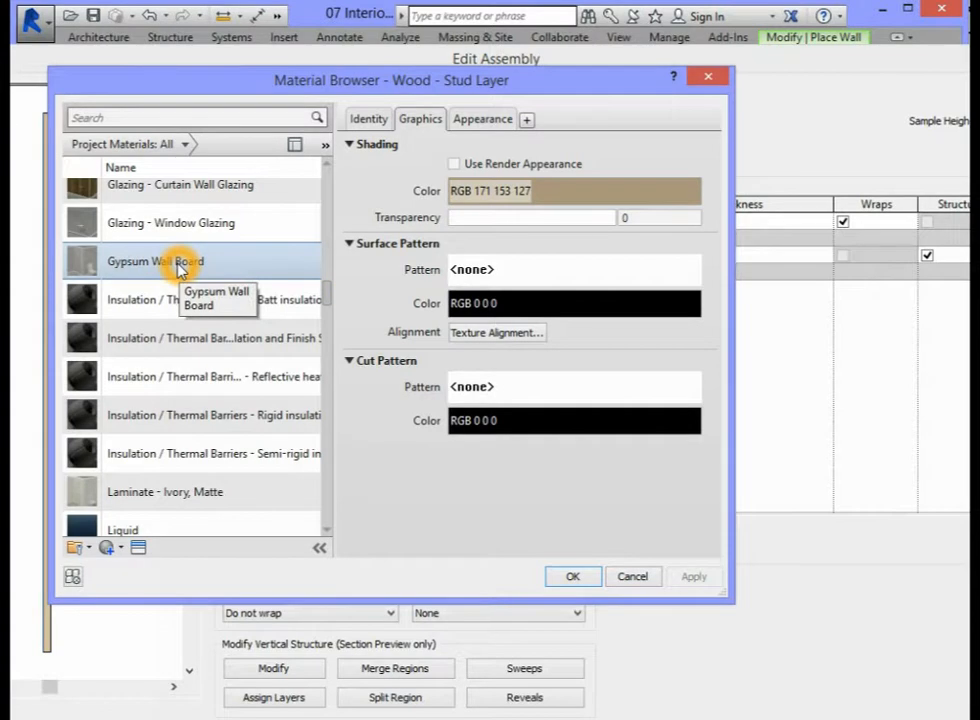
{"action": "left_click", "coordinate": [178, 264]}
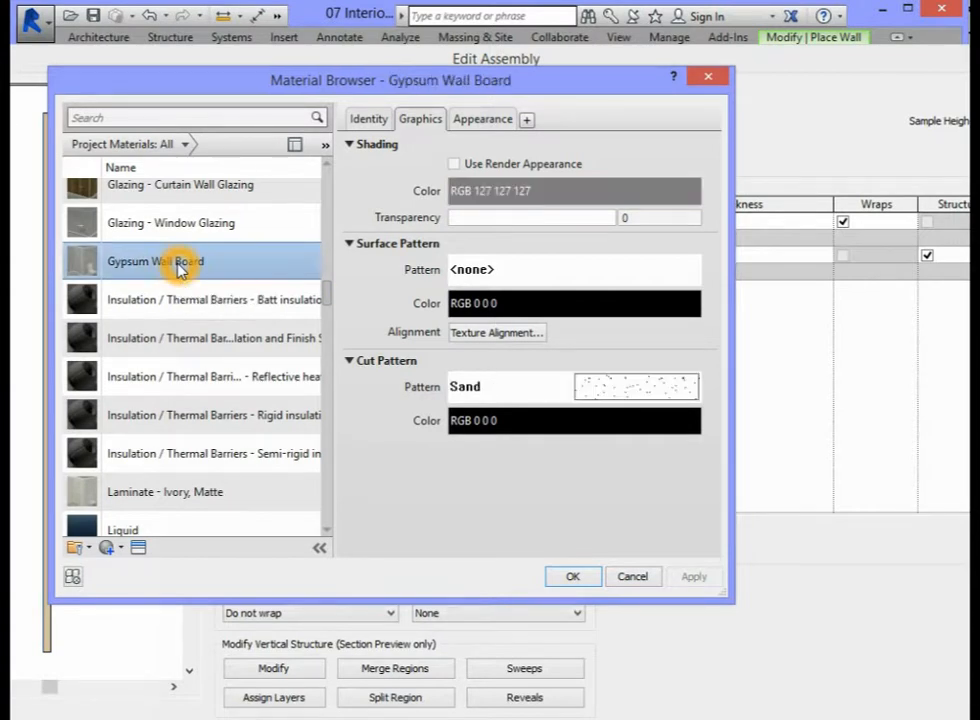
{"action": "left_click", "coordinate": [570, 577]}
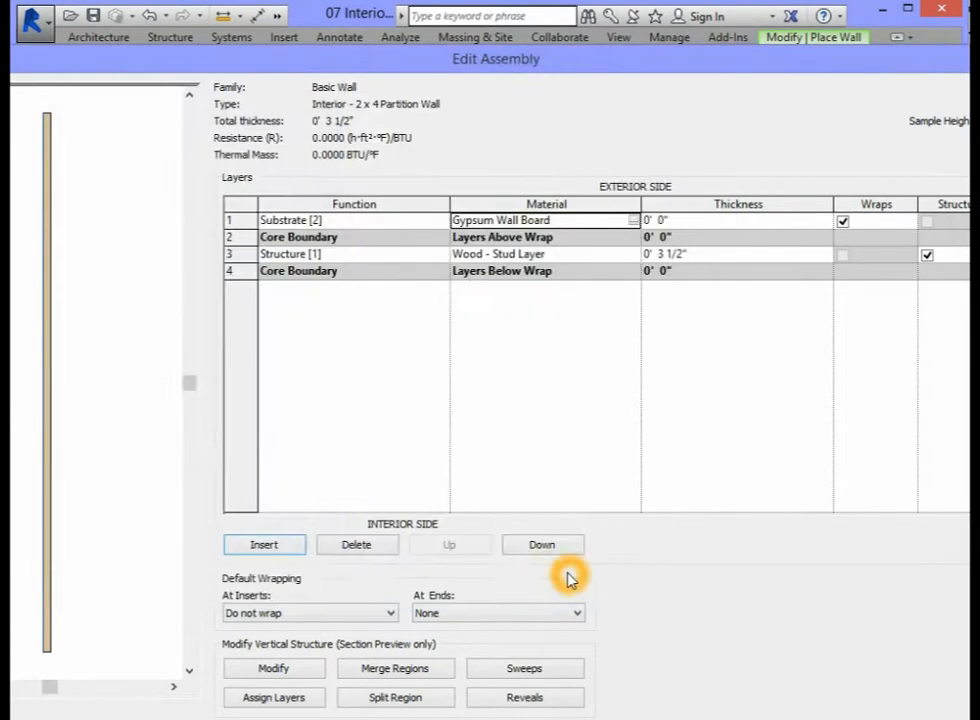
{"action": "left_click", "coordinate": [664, 221]}
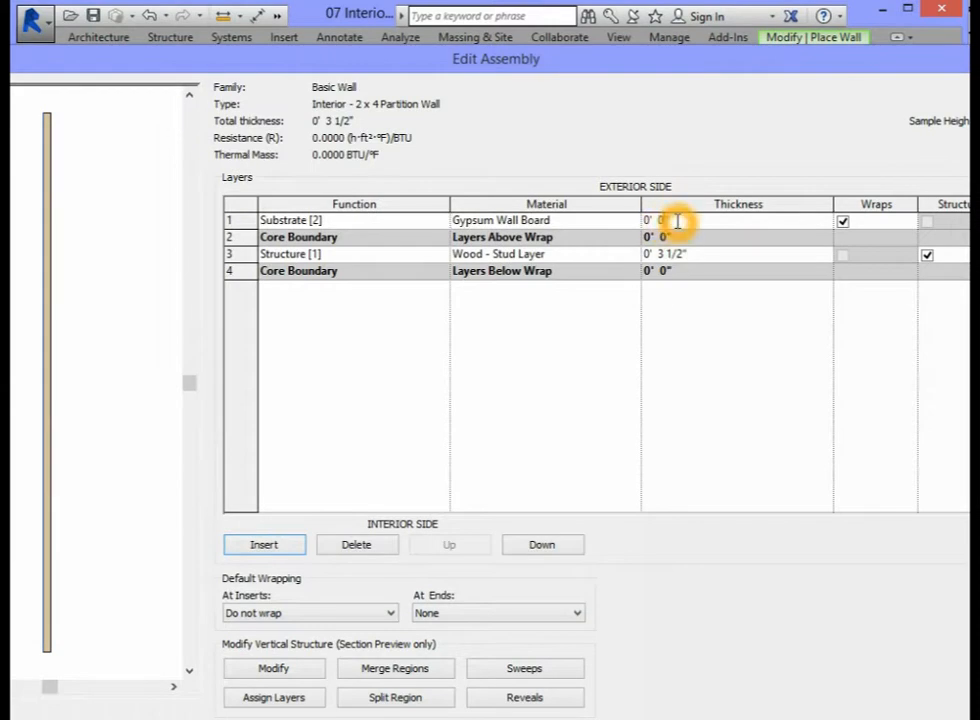
{"action": "type", "text": "1/2"}
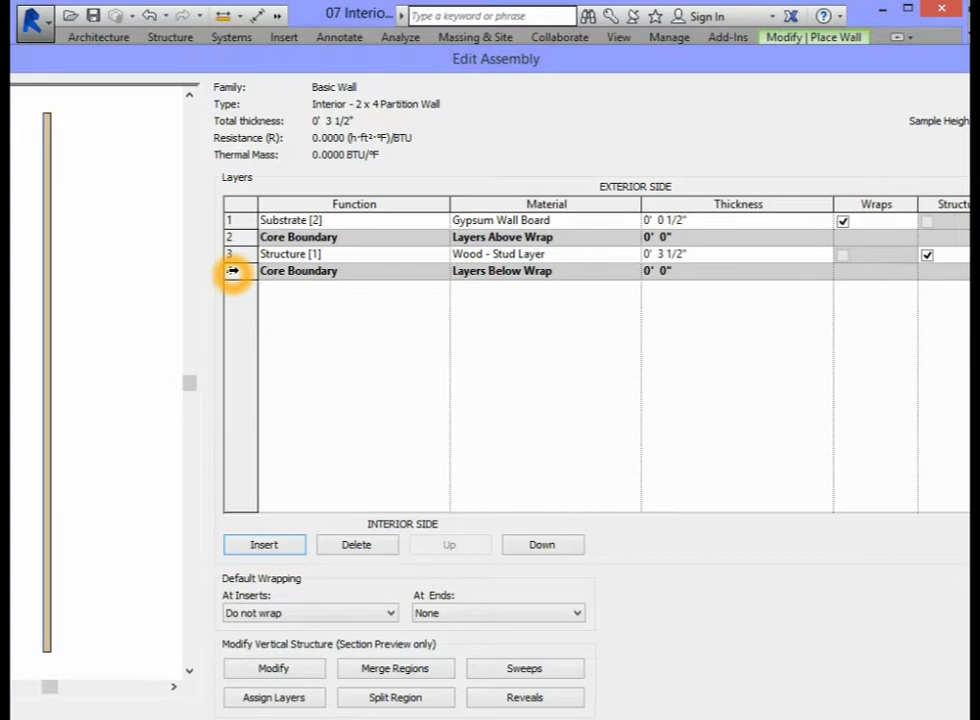
Step: Insert a new layer and move it outside the interior-side core boundary
{"action": "left_click", "coordinate": [232, 271]}
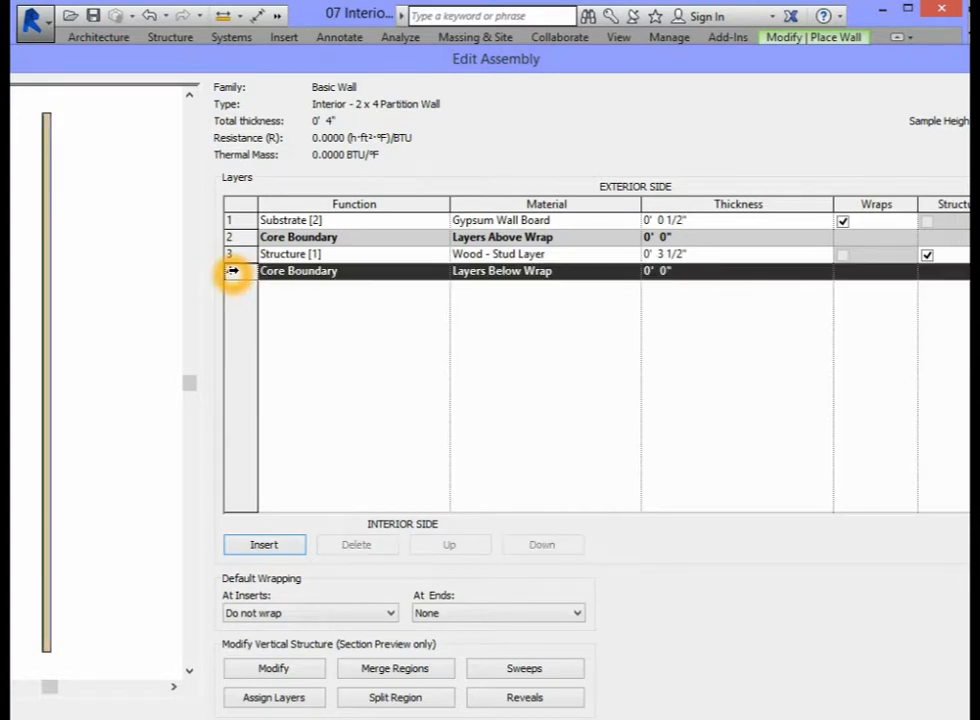
{"action": "left_click", "coordinate": [266, 545]}
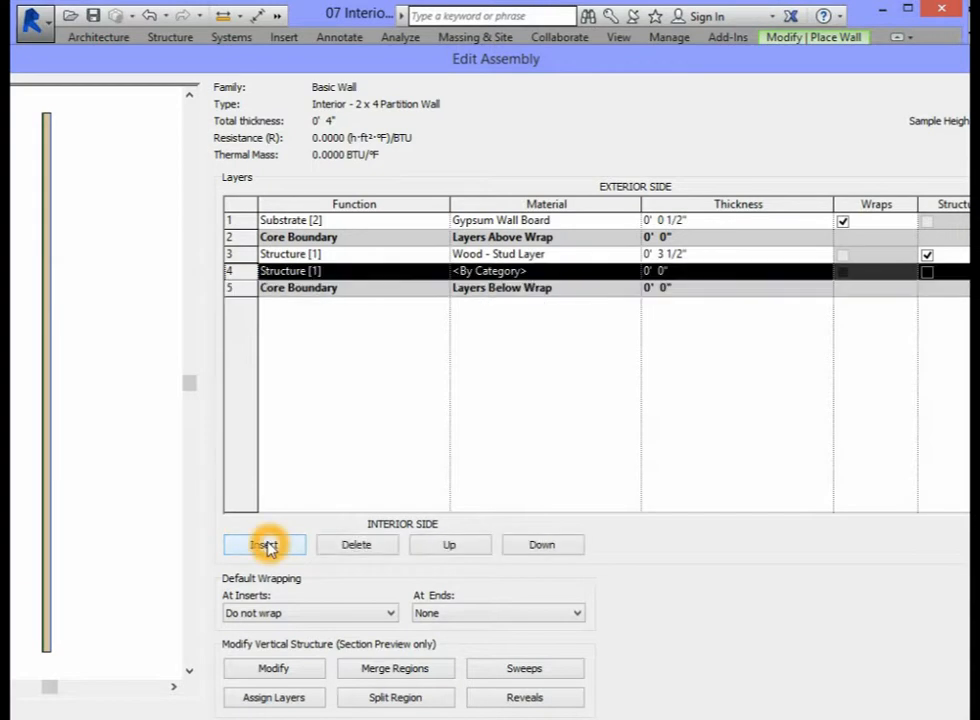
{"action": "left_click", "coordinate": [230, 271]}
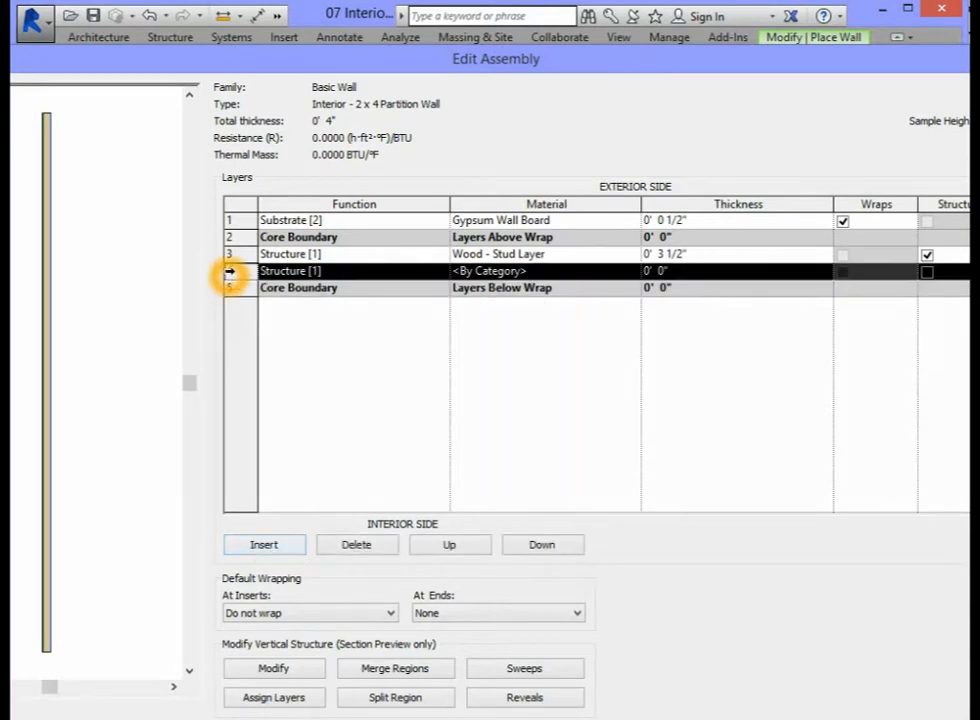
{"action": "left_click", "coordinate": [205, 293]}
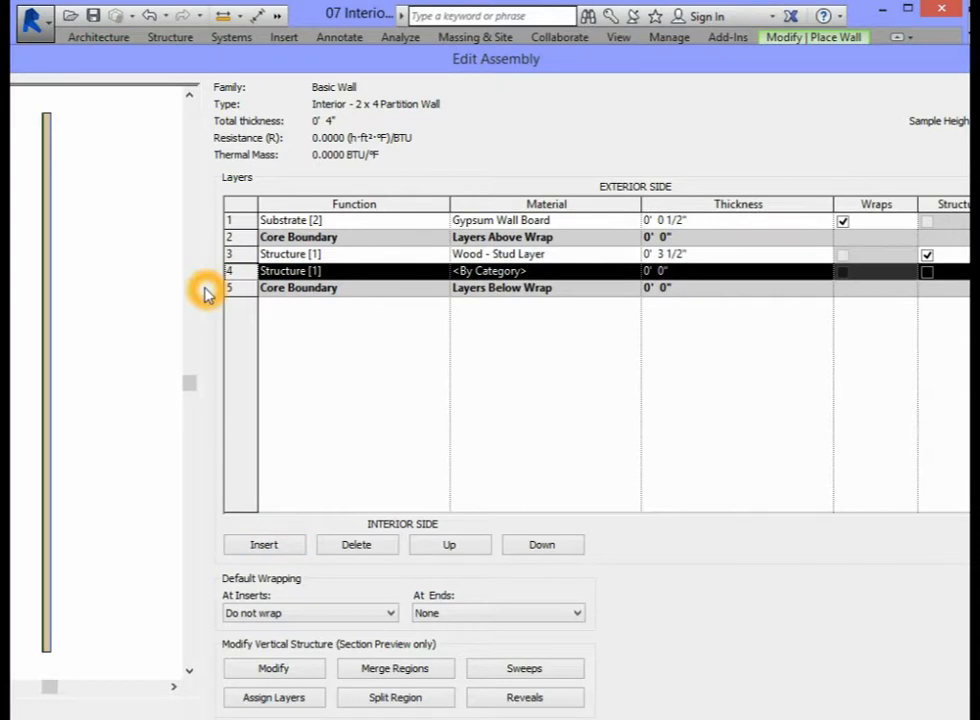
{"action": "left_click", "coordinate": [276, 311]}
{"action": "left_click", "coordinate": [293, 313]}
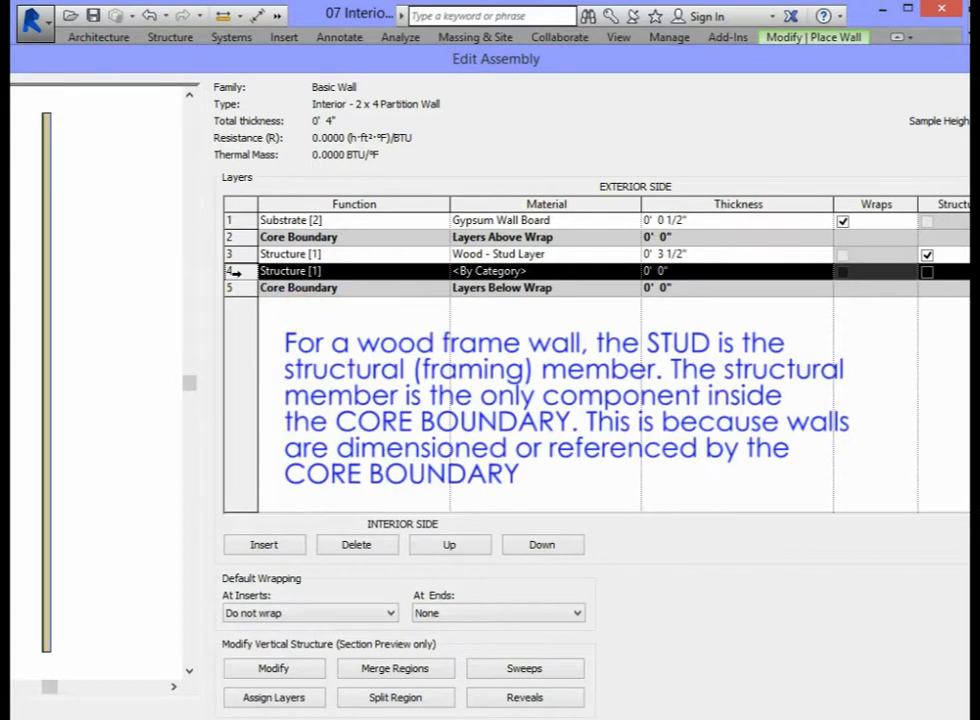
{"action": "left_click", "coordinate": [234, 272]}
{"action": "left_click", "coordinate": [449, 545]}
{"action": "left_click", "coordinate": [547, 548]}
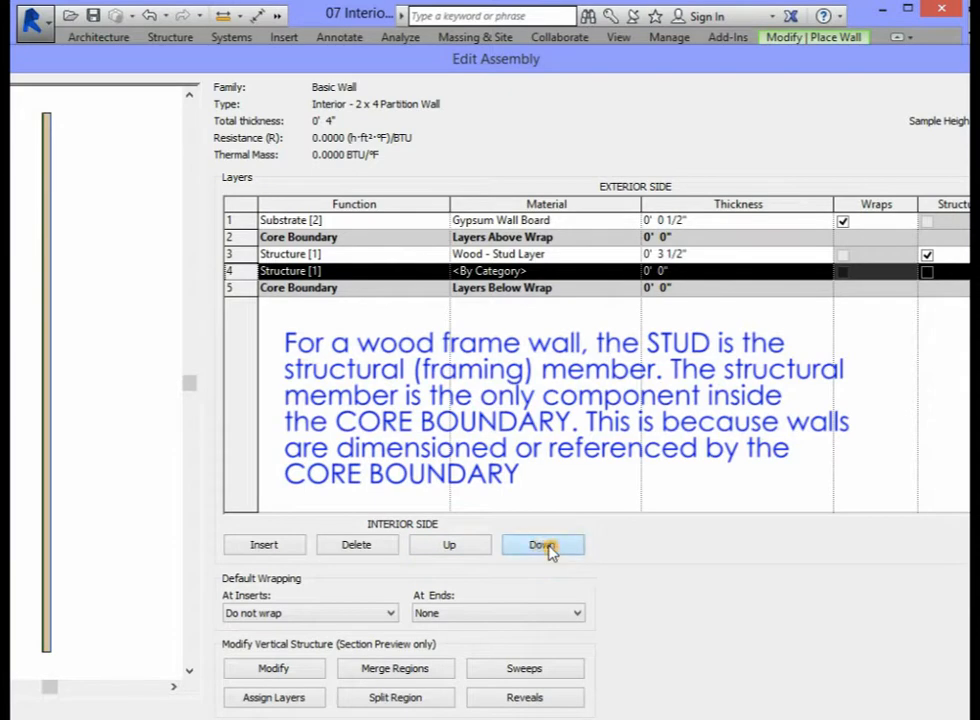
{"action": "left_click", "coordinate": [547, 548]}
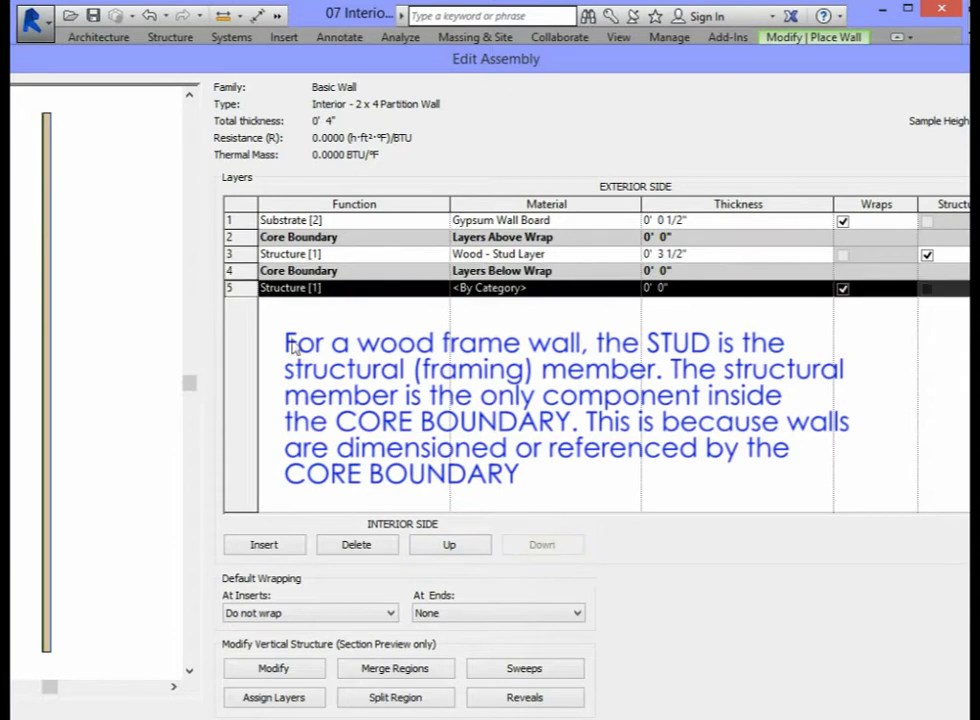
Step: Set the new interior-side layer's function to Substrate [2] and its material to Gypsum Wall Board
{"action": "left_click", "coordinate": [311, 297]}
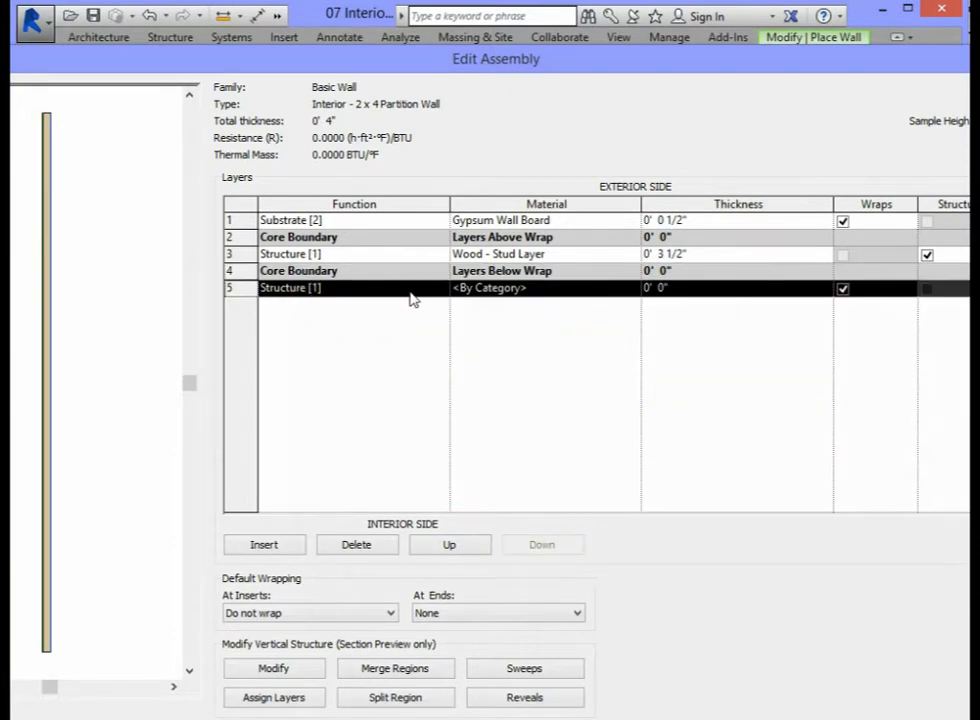
{"action": "left_click", "coordinate": [445, 293]}
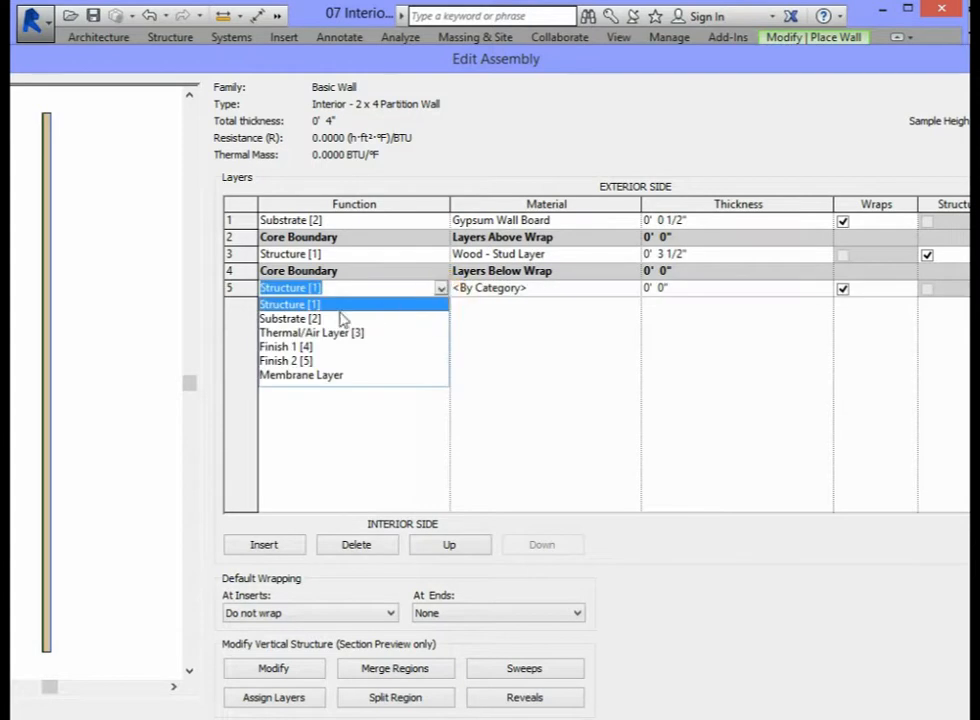
{"action": "left_click", "coordinate": [283, 320]}
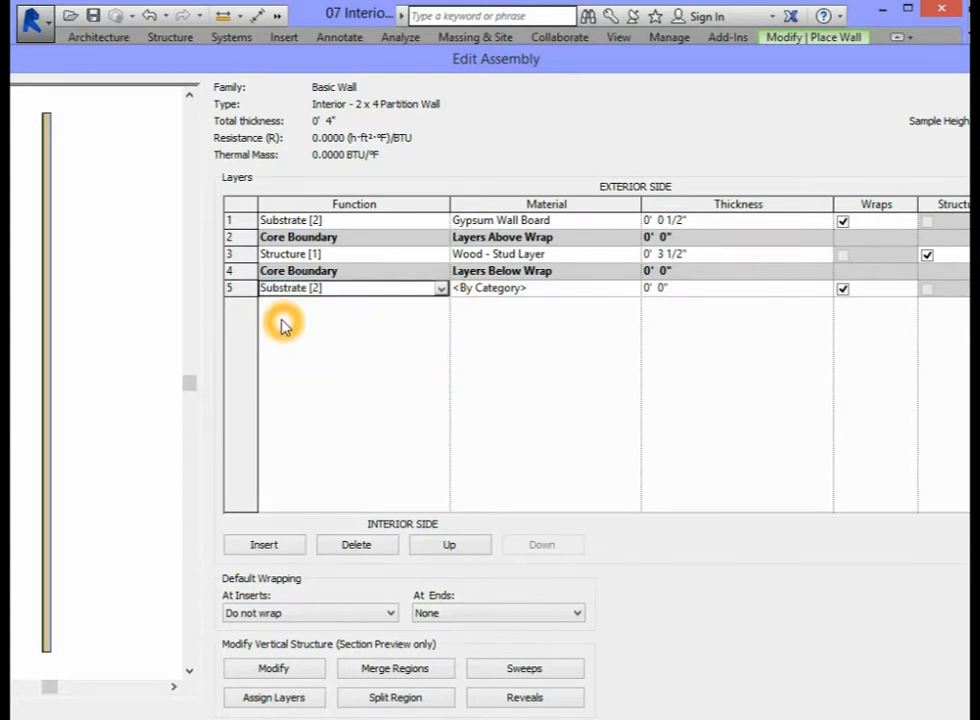
{"action": "left_click", "coordinate": [631, 288]}
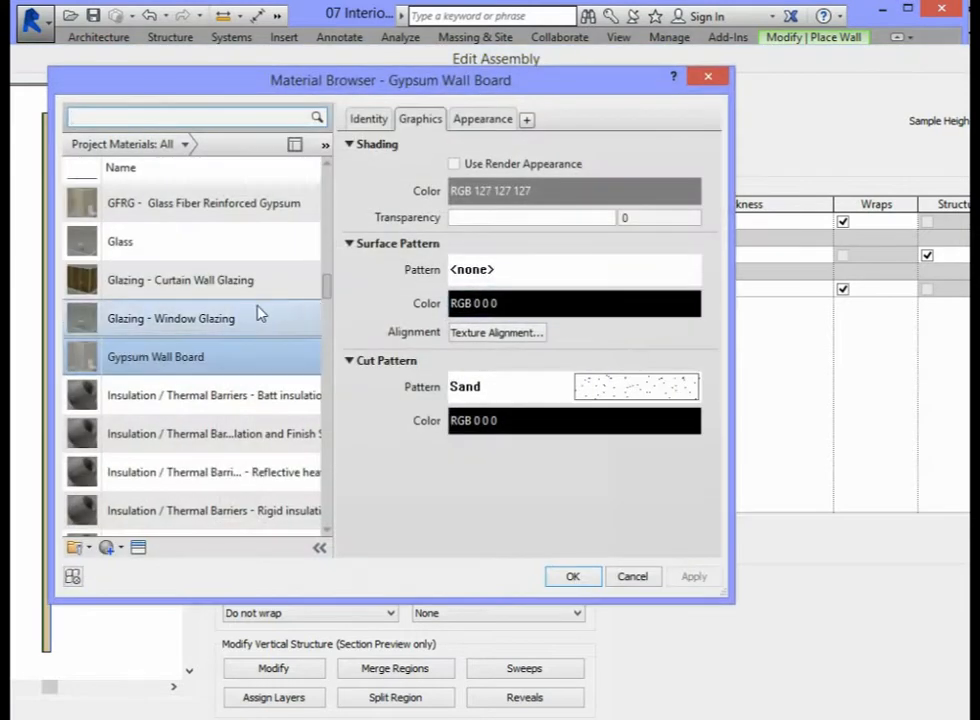
{"action": "left_click", "coordinate": [157, 365]}
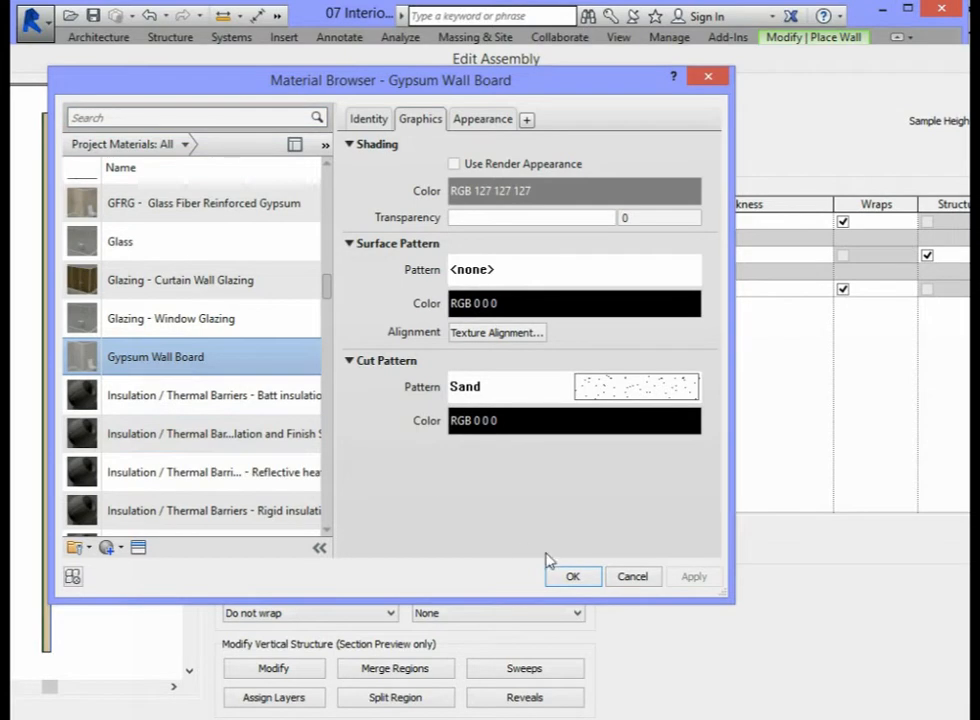
{"action": "left_click", "coordinate": [574, 579]}
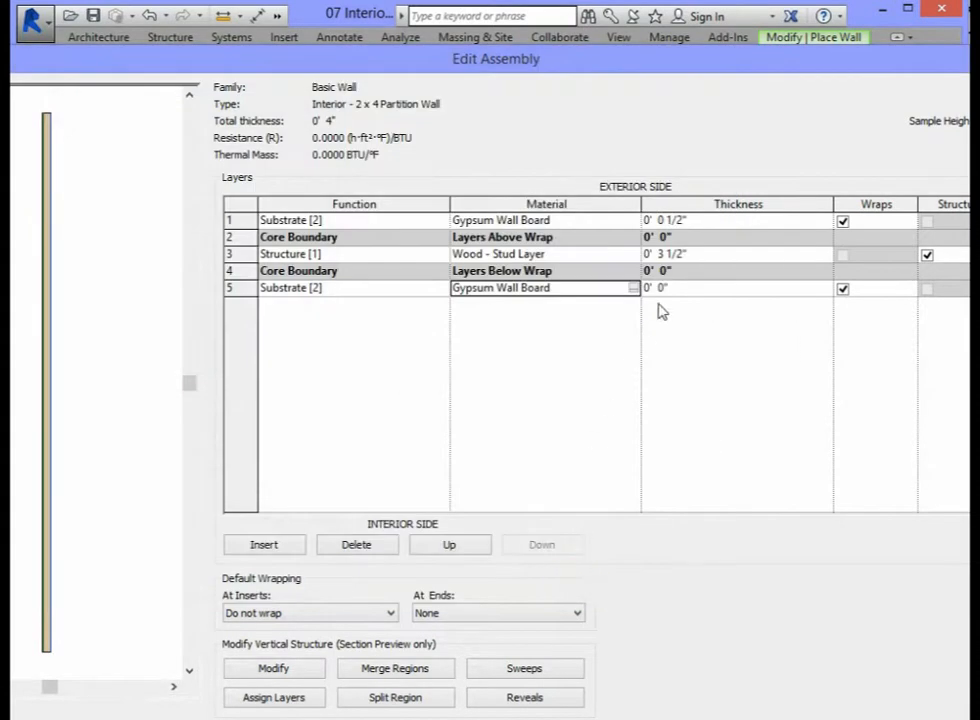
Step: Set the interior-side gypsum layer's thickness to 1/2" and accept the wall assembly
{"action": "left_click", "coordinate": [666, 289]}
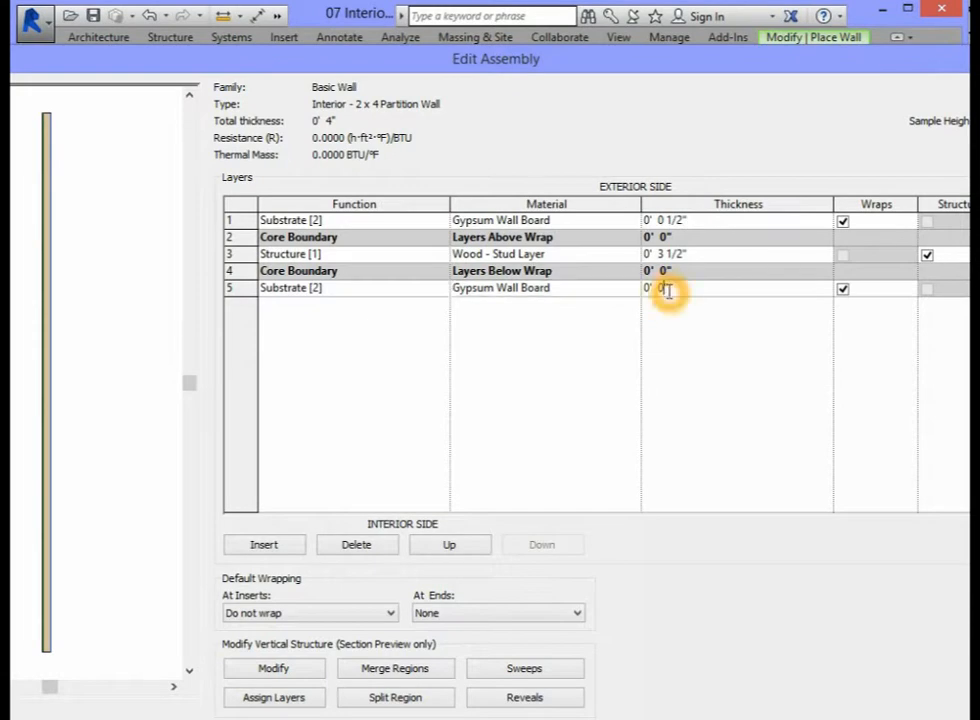
{"action": "type", "text": "1/2"}
{"action": "key", "text": "Tab"}
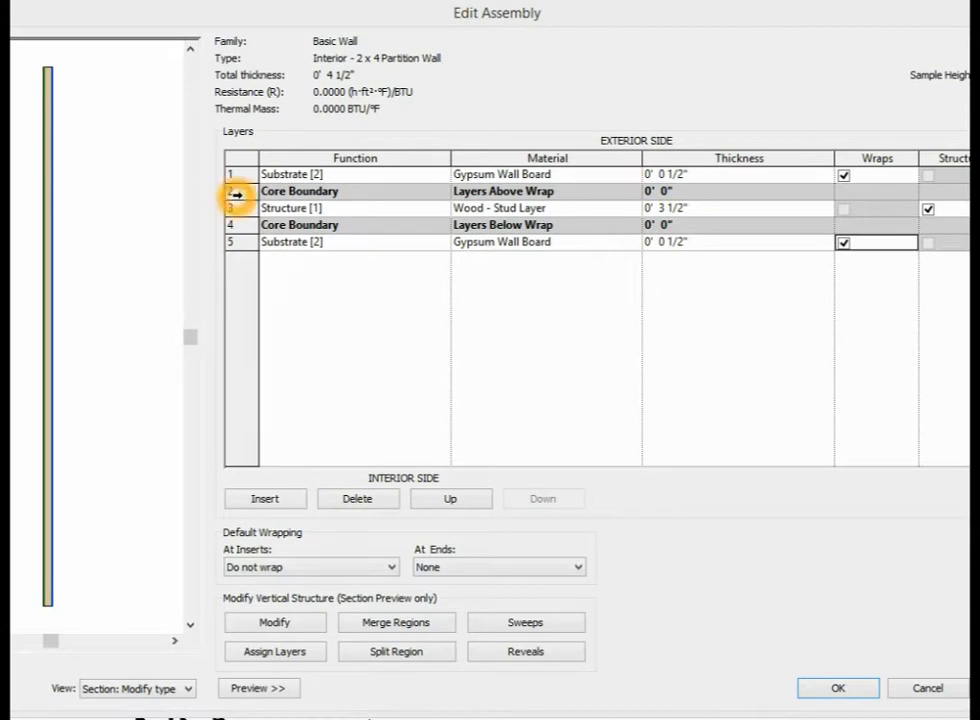
{"action": "left_click", "coordinate": [826, 690]}
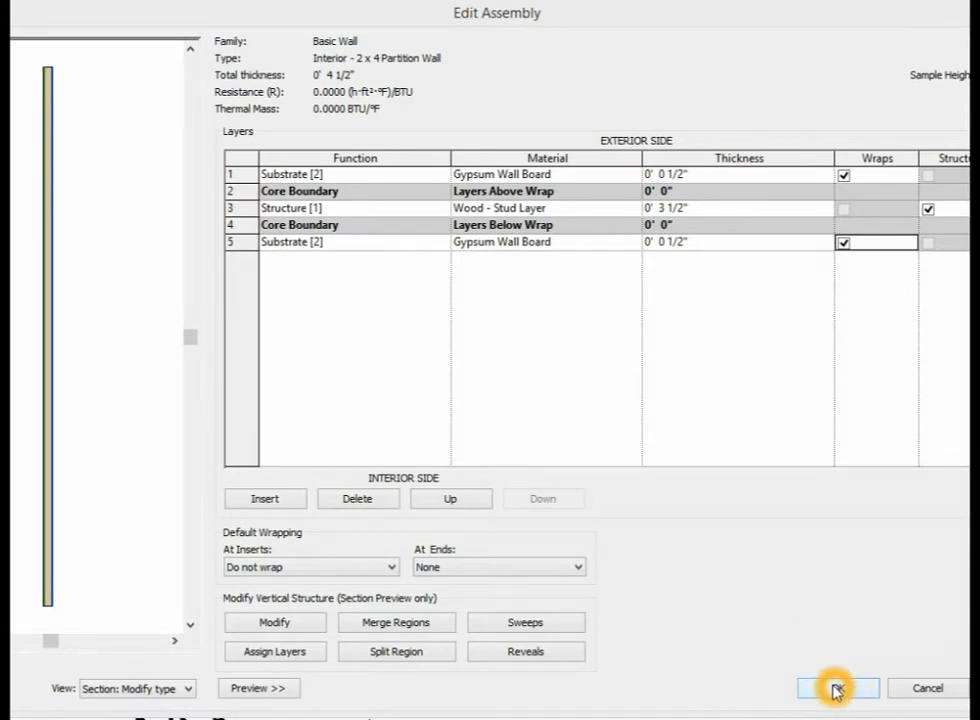
{"action": "left_click", "coordinate": [836, 690]}
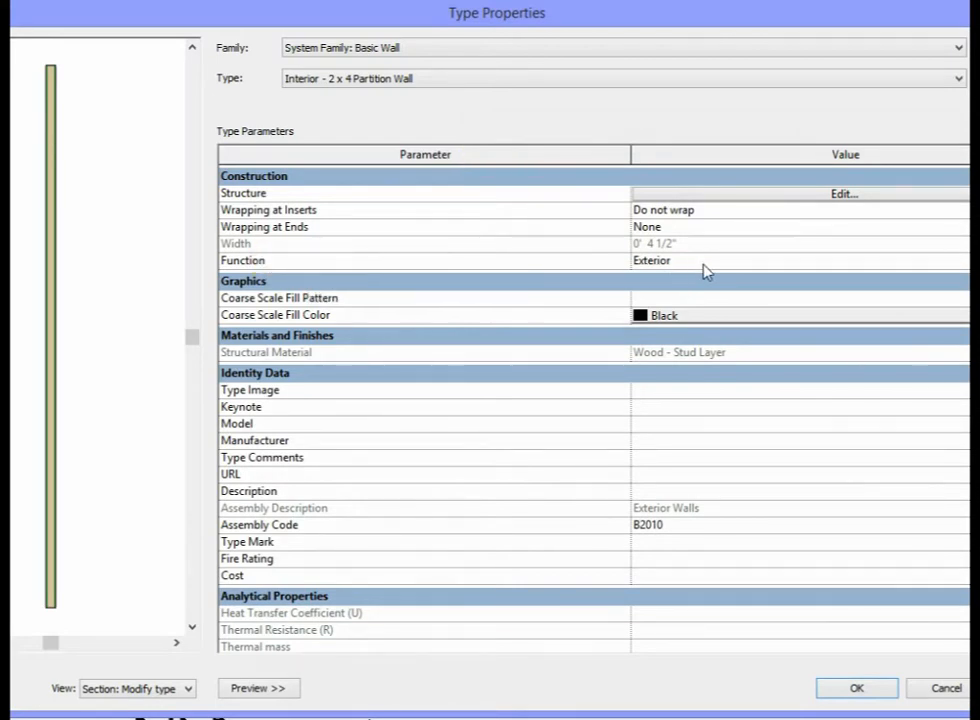
Step: Set the partition wall type's Function parameter to Interior and accept the type properties
{"action": "left_click", "coordinate": [748, 268]}
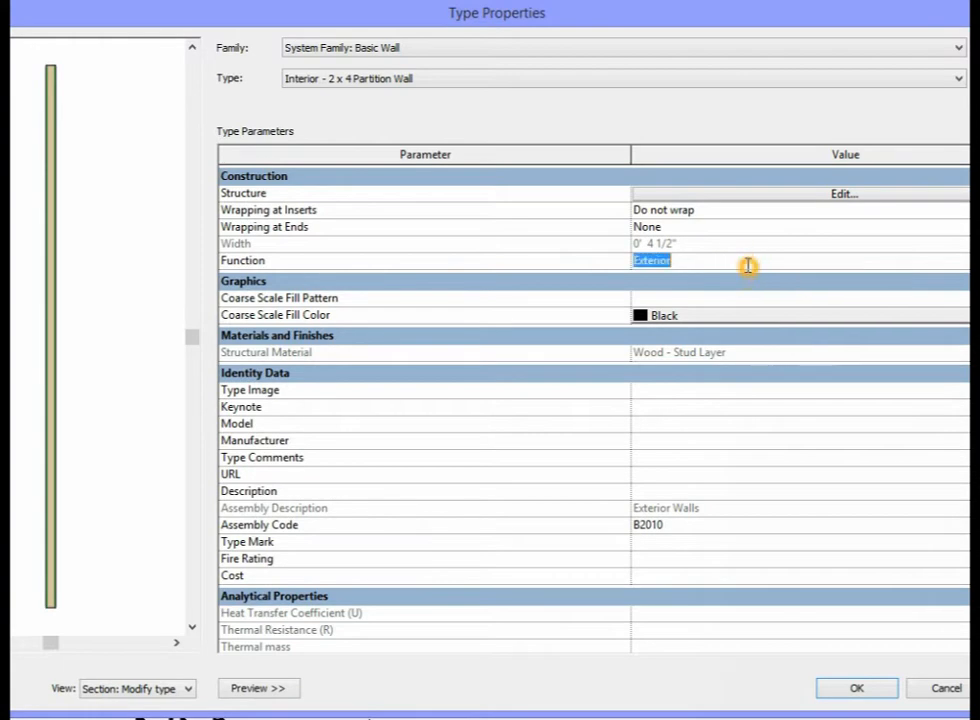
{"action": "left_click", "coordinate": [968, 260]}
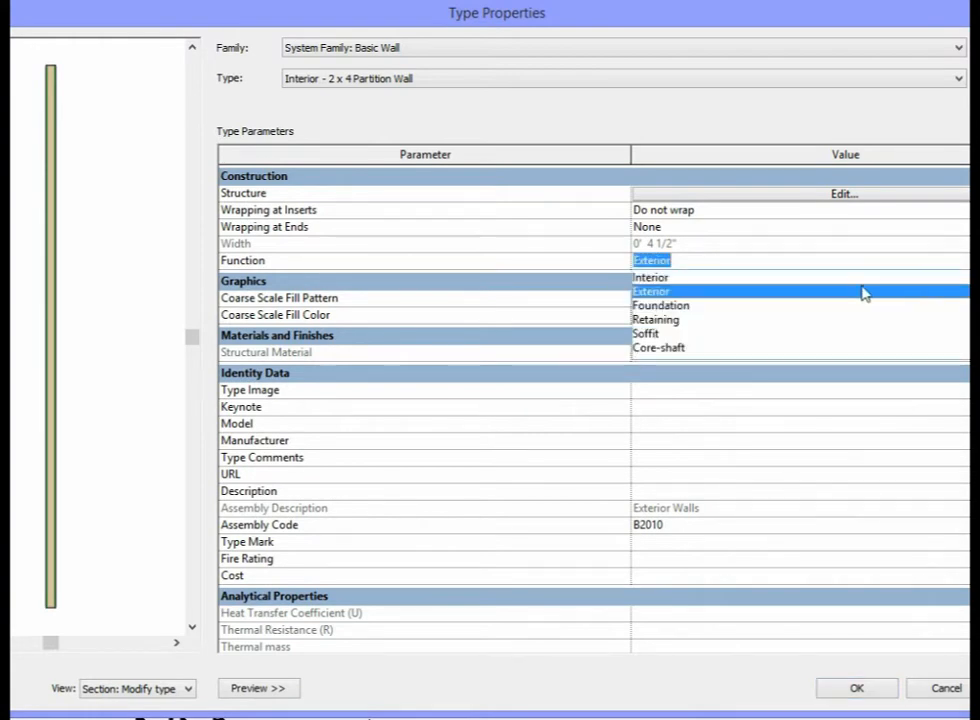
{"action": "left_click", "coordinate": [652, 277]}
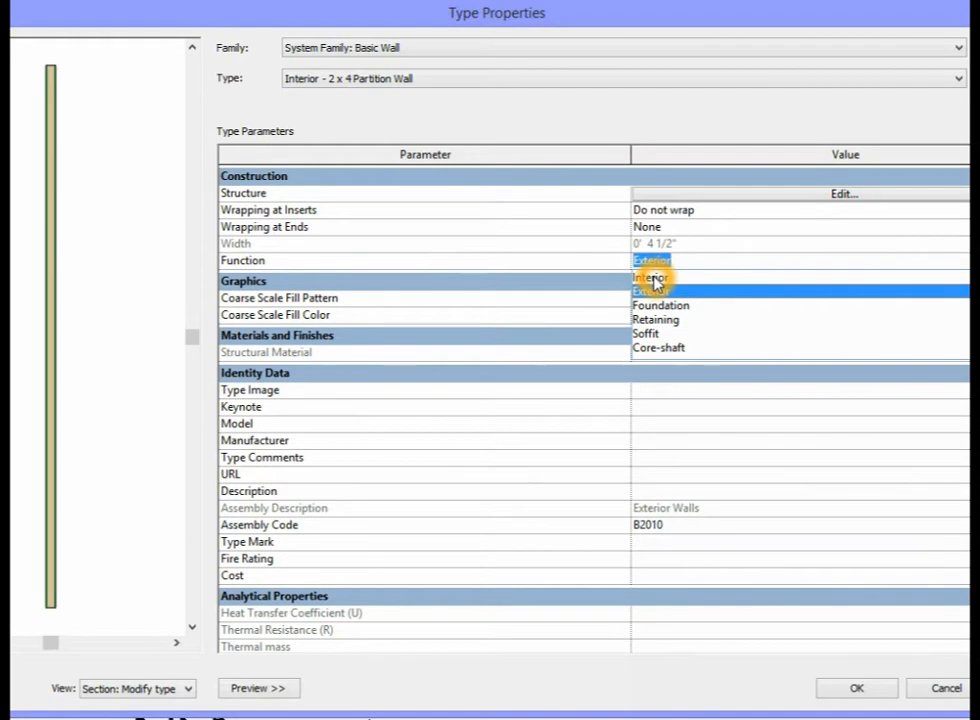
{"action": "left_click", "coordinate": [653, 279]}
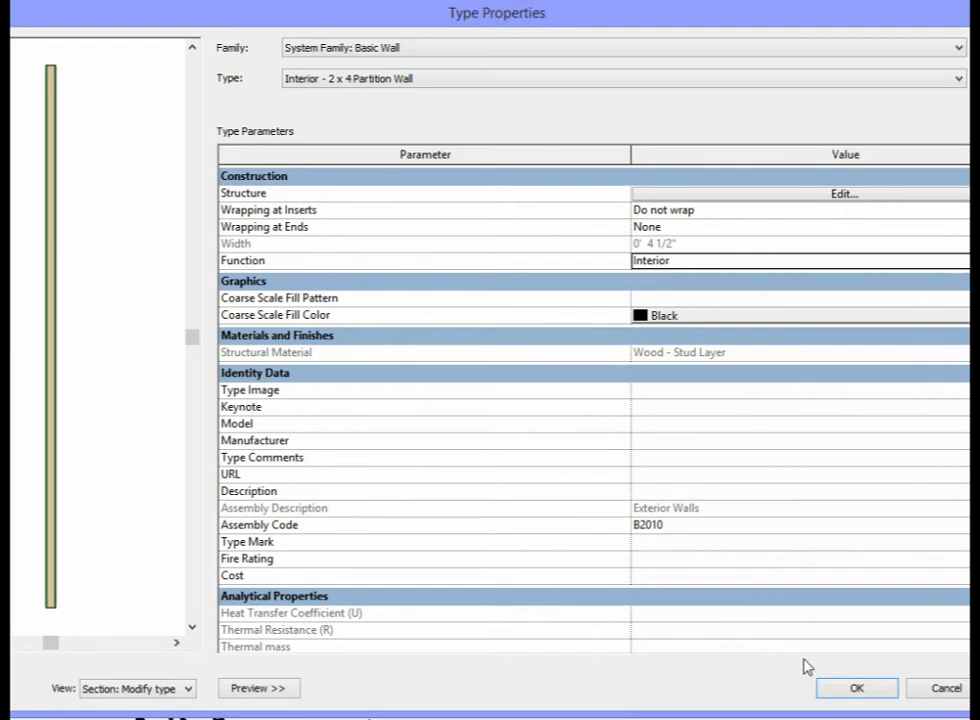
{"action": "left_click", "coordinate": [857, 690]}
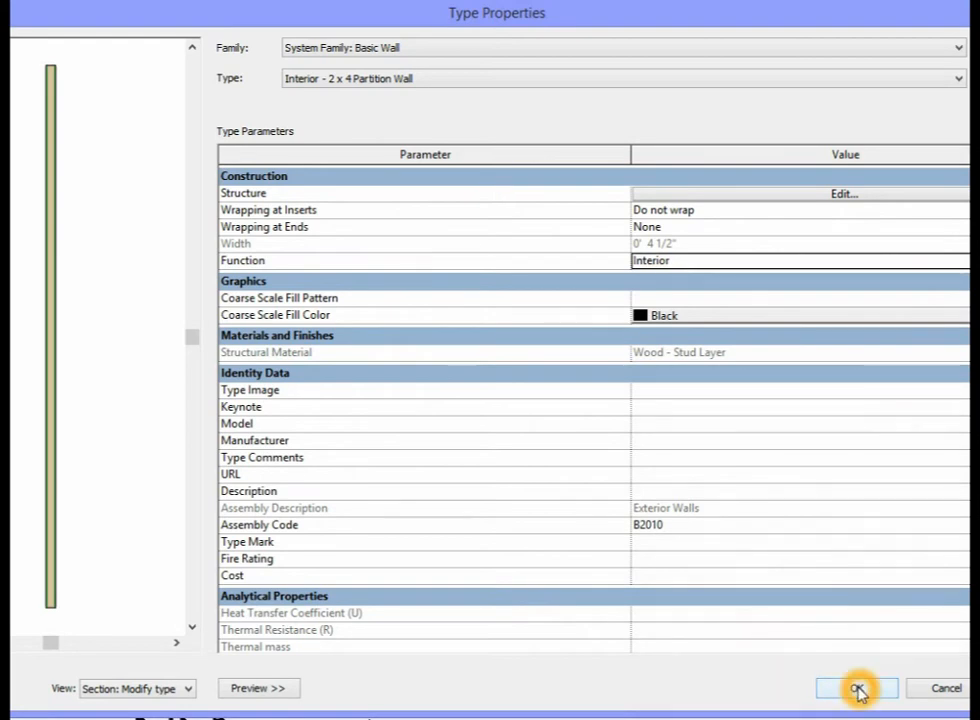